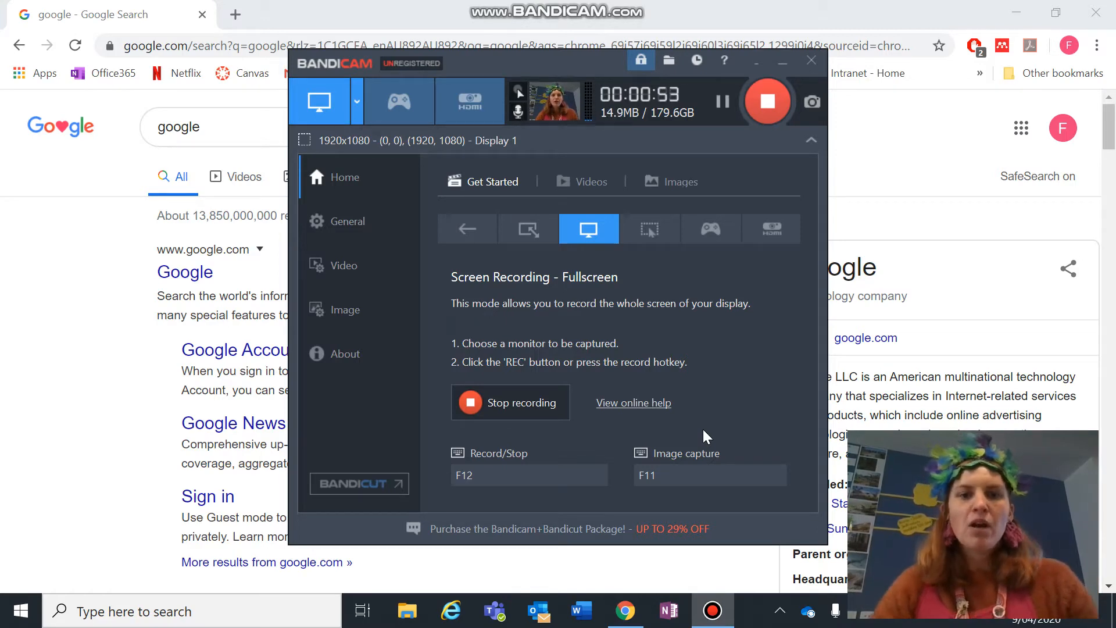
- Bring the Chrome window with the Google results in front of the recording Bandicam window
left_click(933, 202)
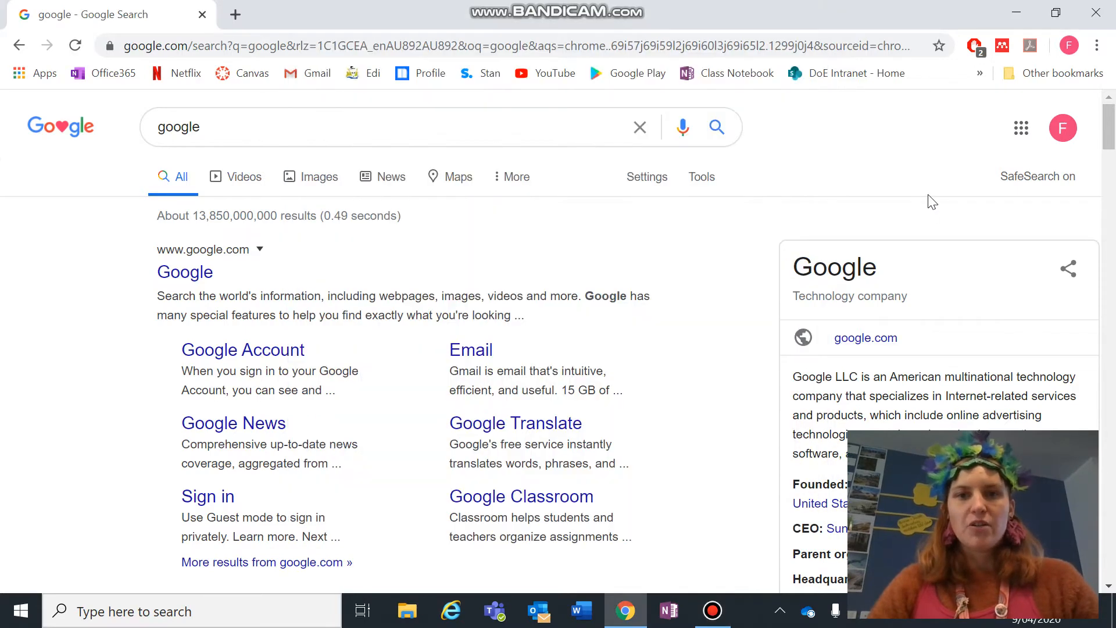
- Replace the Google query with 'class notebook onenote' and run the search
left_click_drag(239, 135, 131, 140)
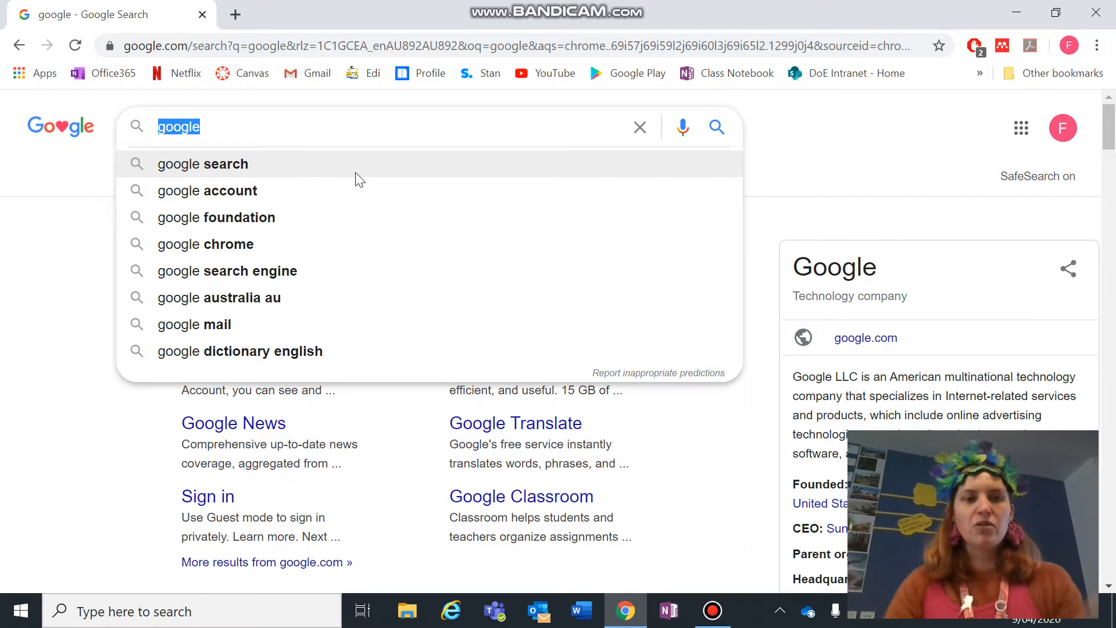
type("class ")
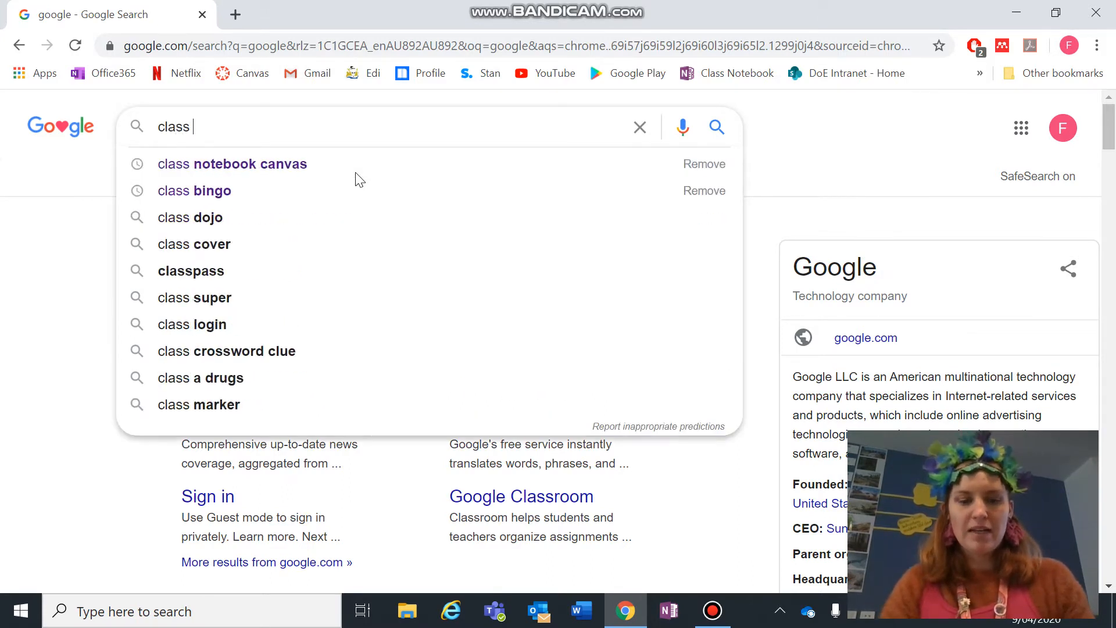
type("notebook no")
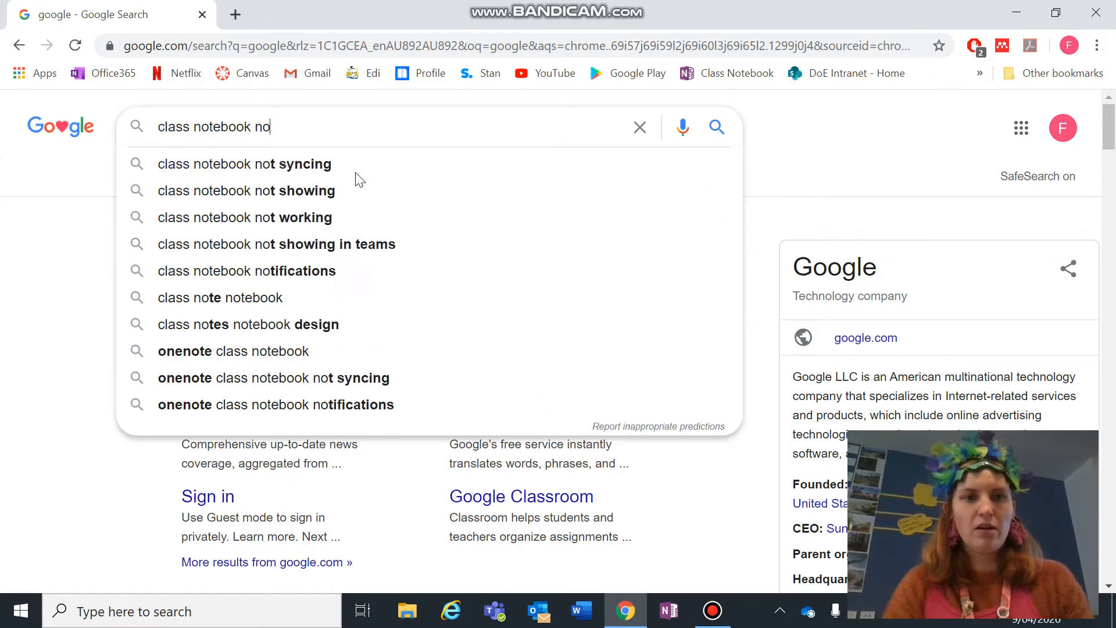
key("BackSpace")
key("BackSpace")
key("BackSpace")
type("on")
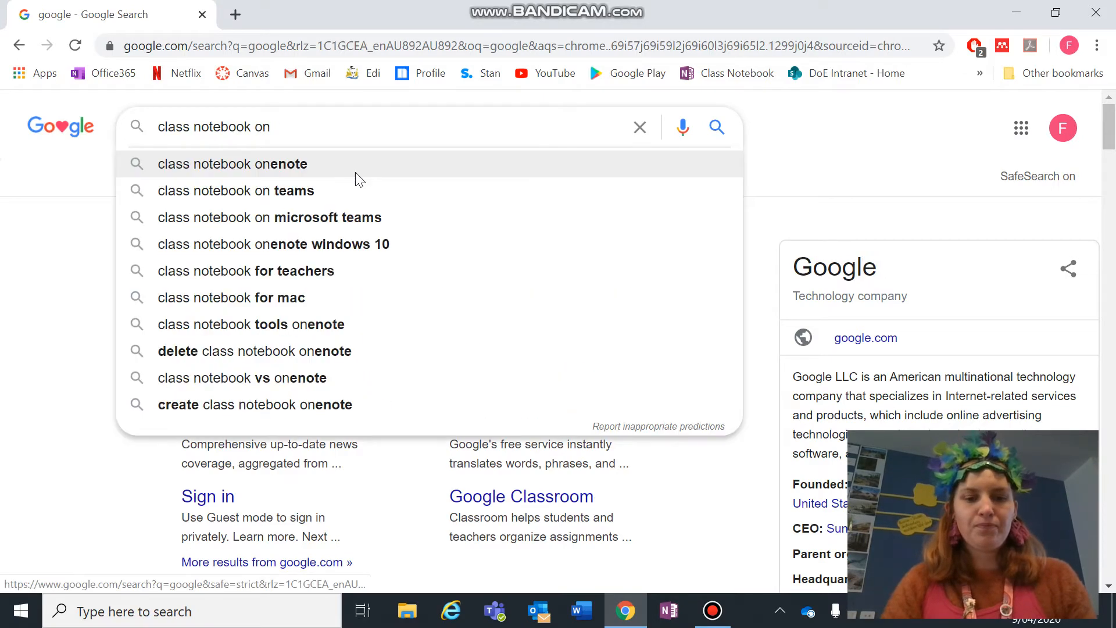
type("enote")
key("Return")
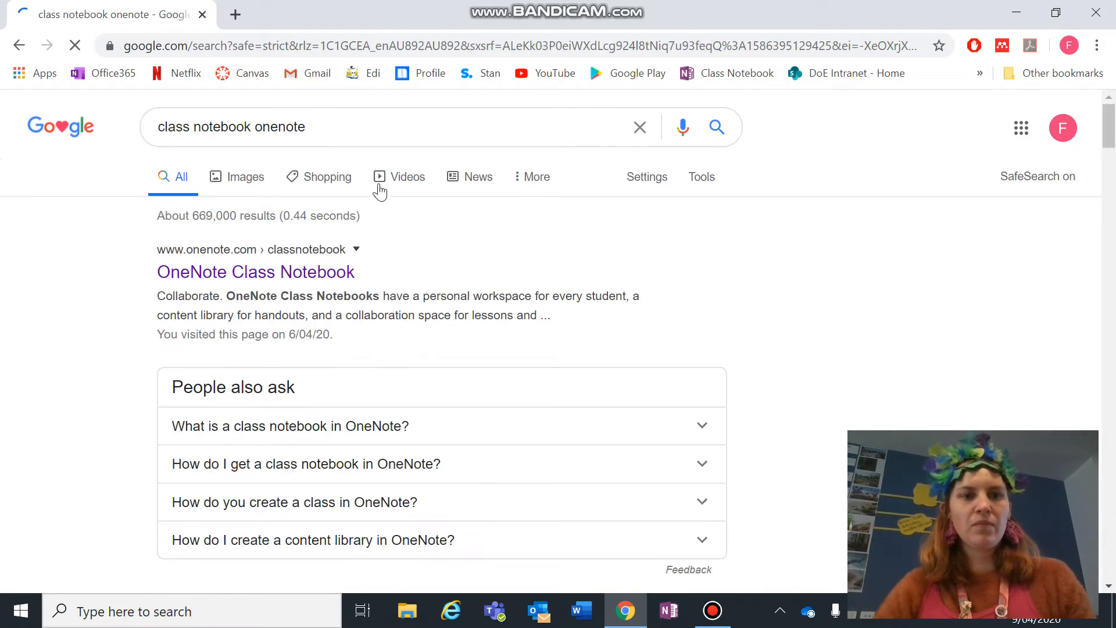
- Open the OneNote Class Notebook result and sign in with the school Microsoft account
left_click(323, 273)
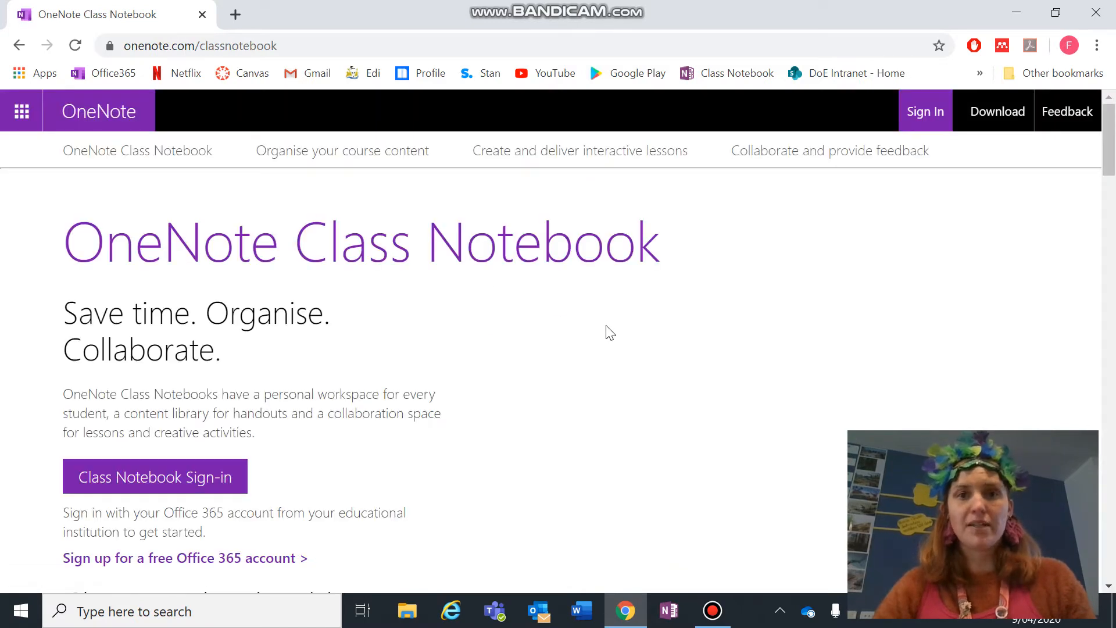
left_click(923, 122)
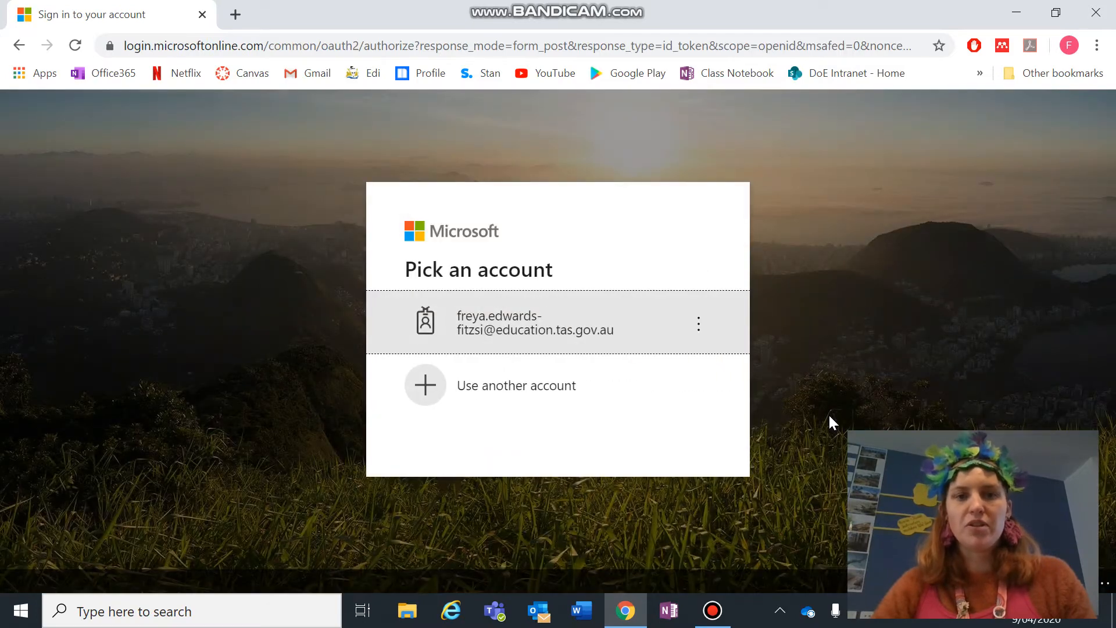
left_click(529, 344)
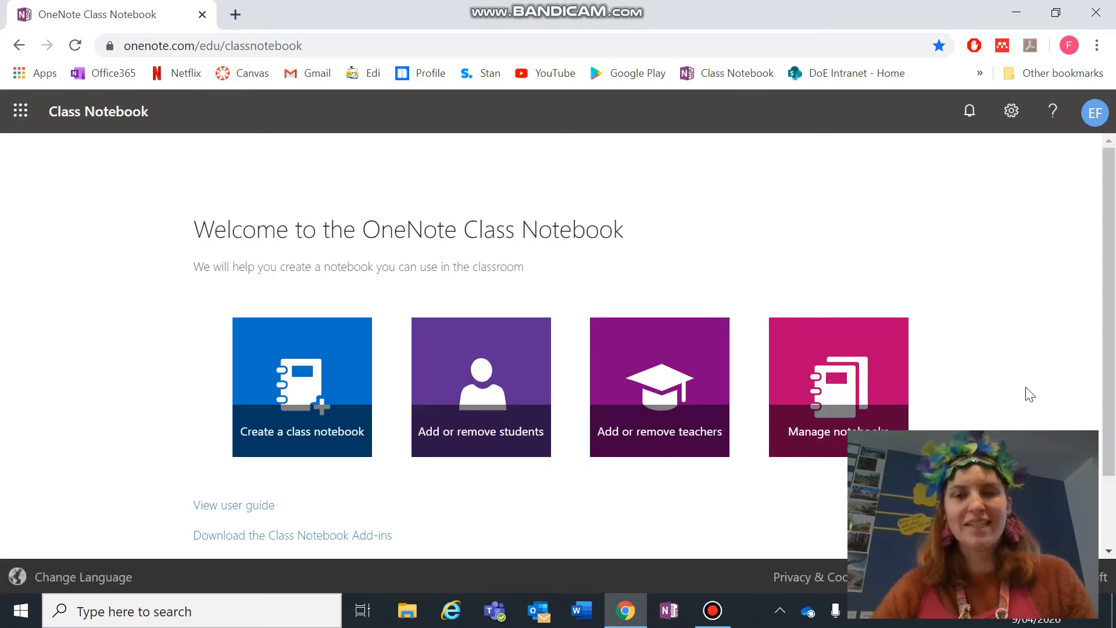
- Start a new class notebook named '9C2 HASS' and continue to its overview
scroll(1030, 394, "down", 1)
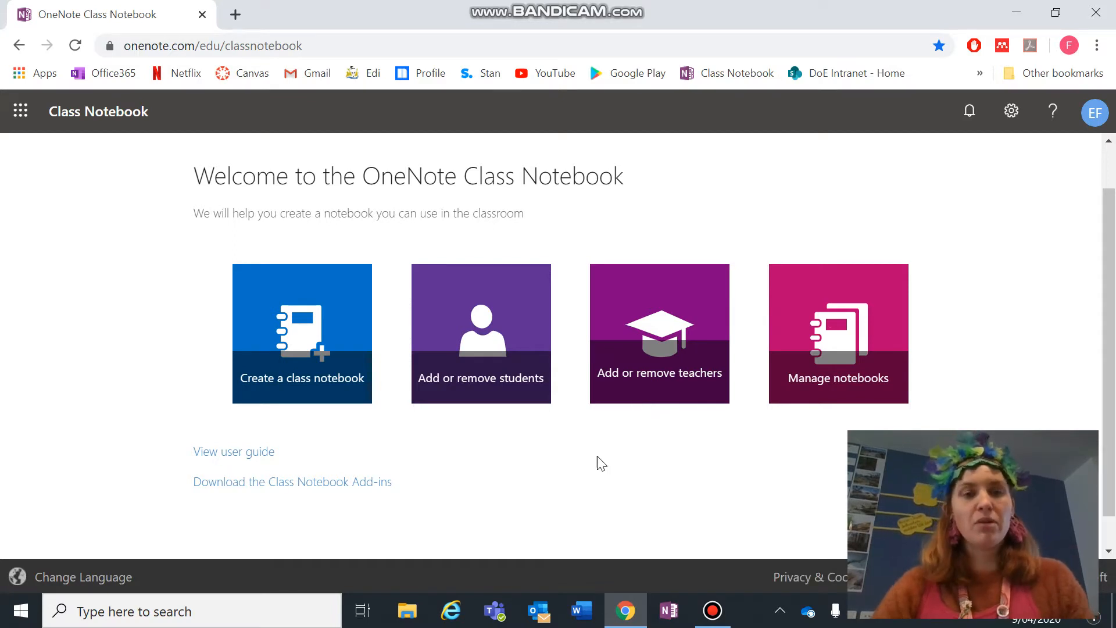
left_click(301, 347)
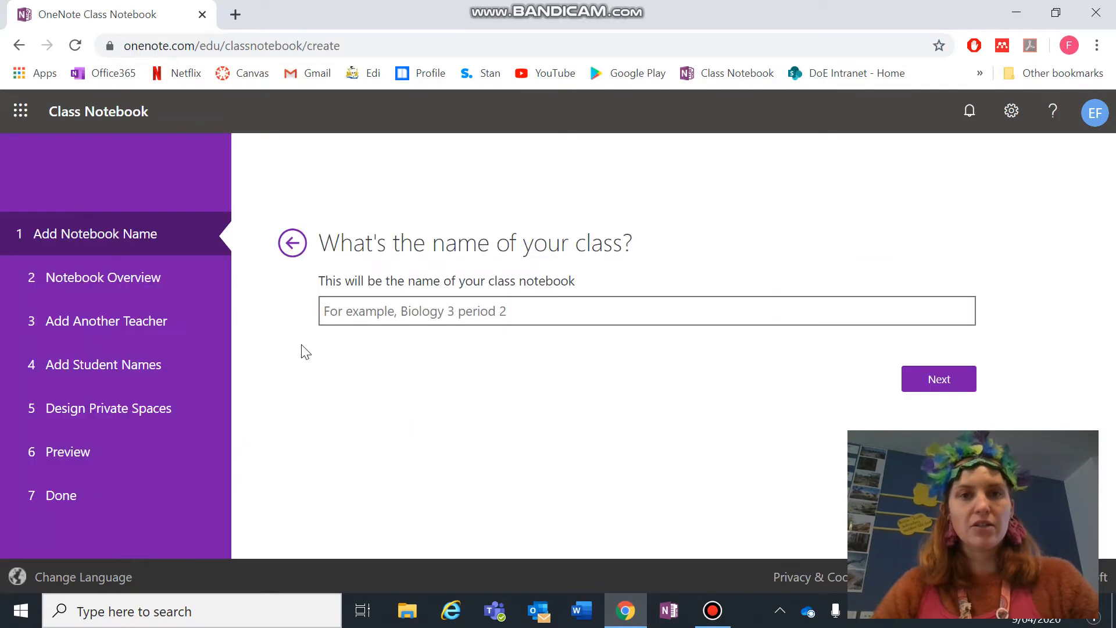
left_click(399, 317)
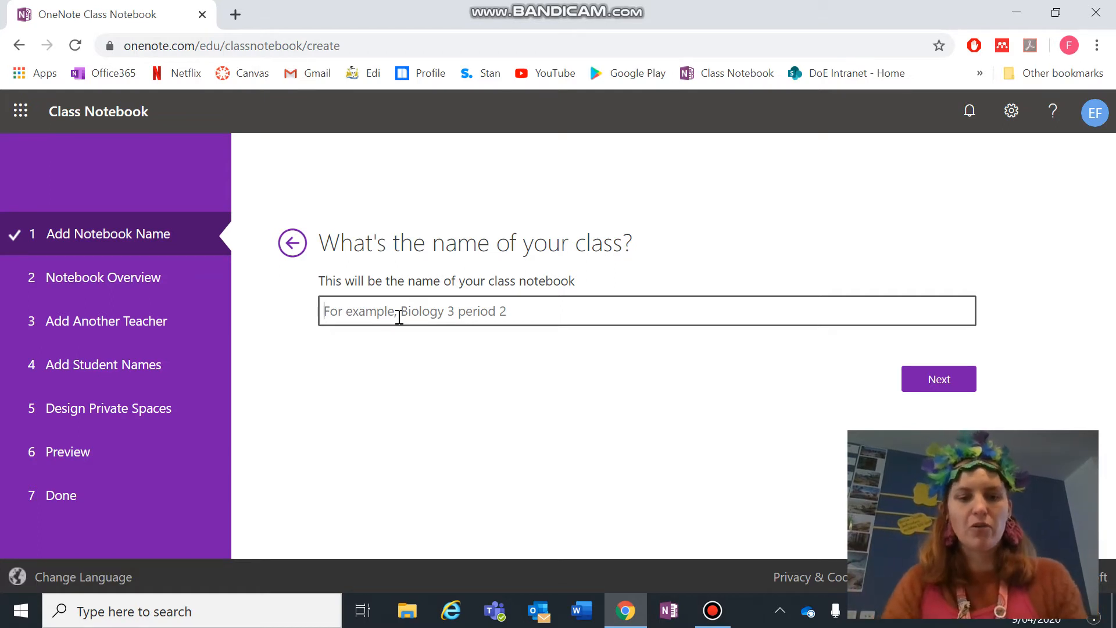
type("9")
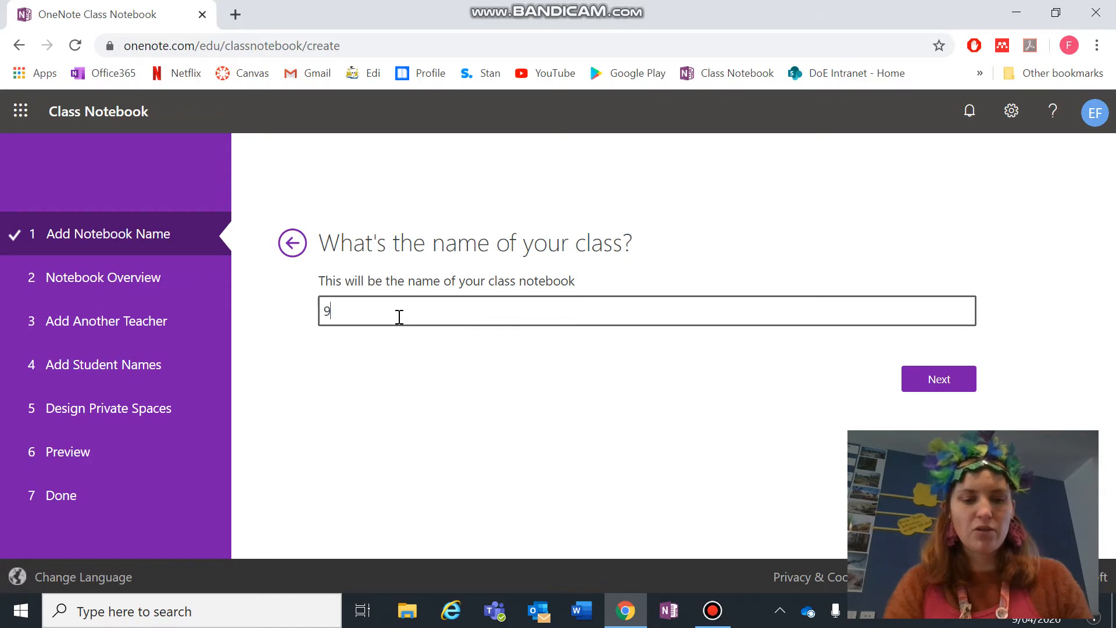
type("C2 HASS")
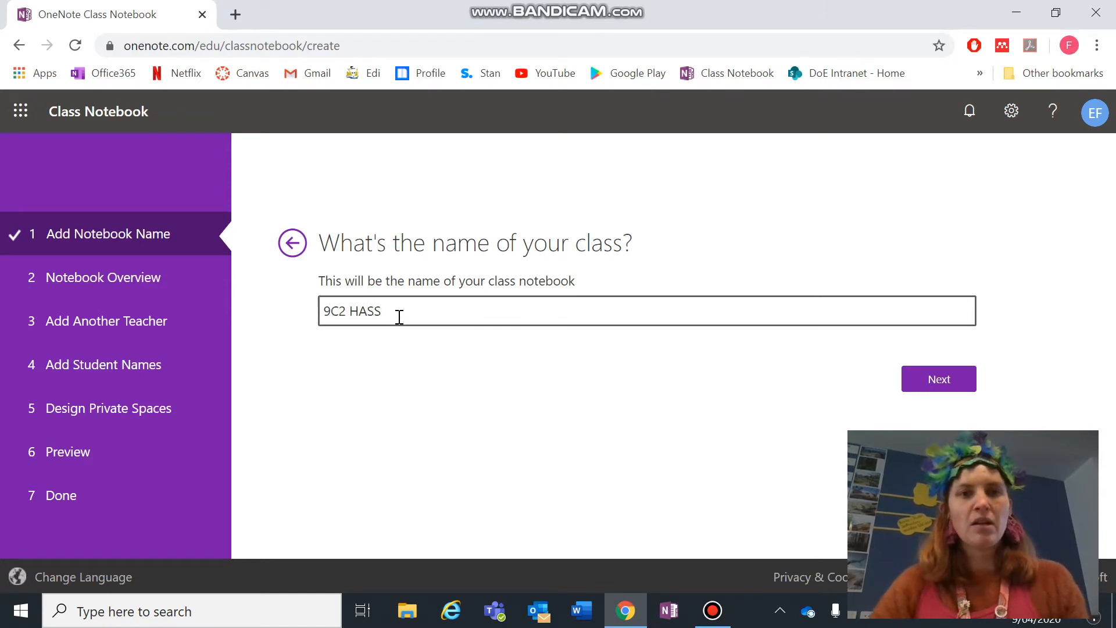
left_click(923, 388)
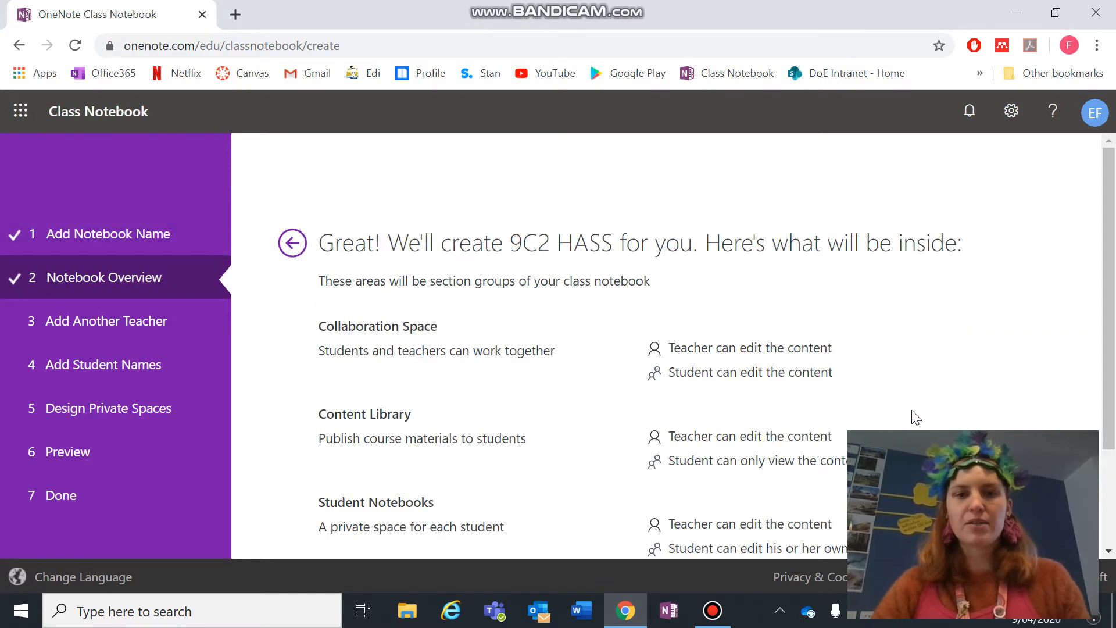
- Review the notebook overview, advance to the optional add-teacher names field, and open a blank tab
scroll(844, 433, "down", 1)
scroll(844, 433, "down", 2)
scroll(845, 433, "up", 1)
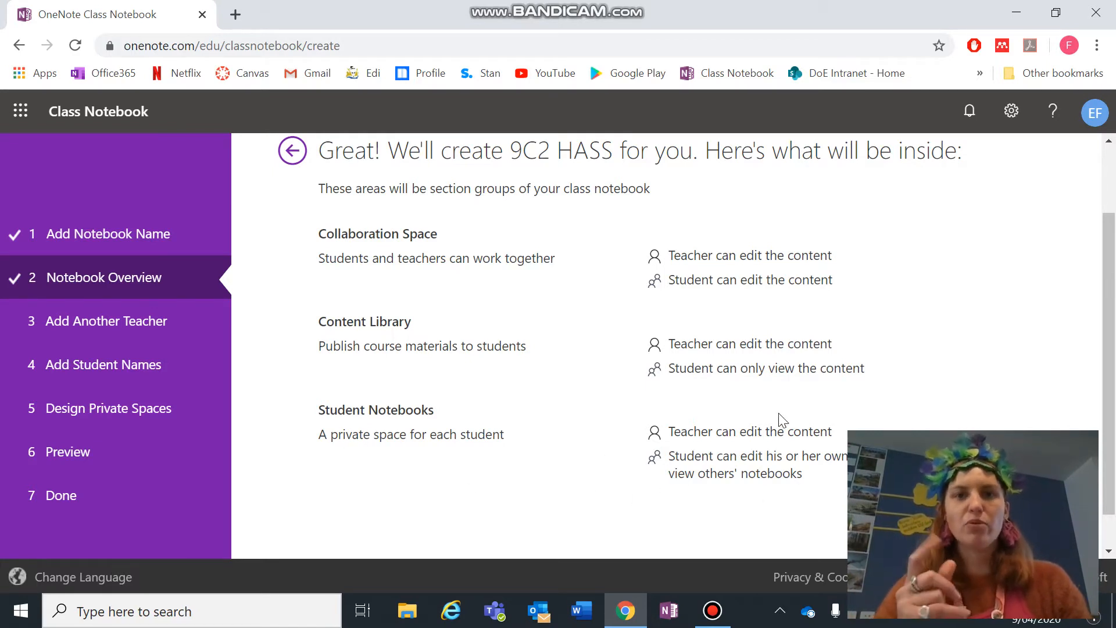
scroll(782, 420, "down", 1)
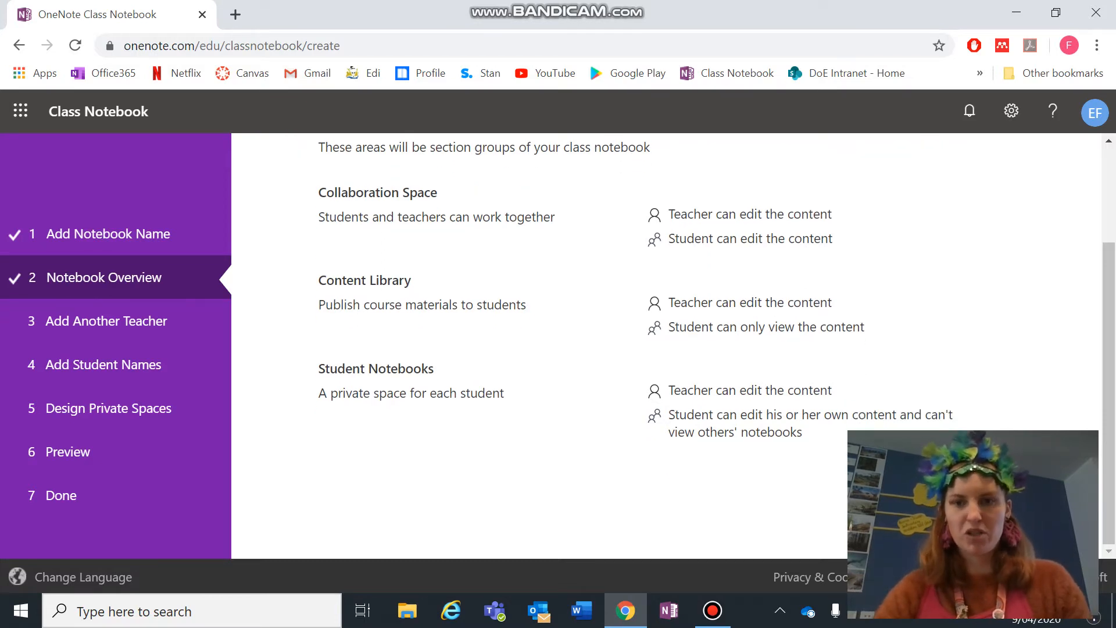
left_click(939, 493)
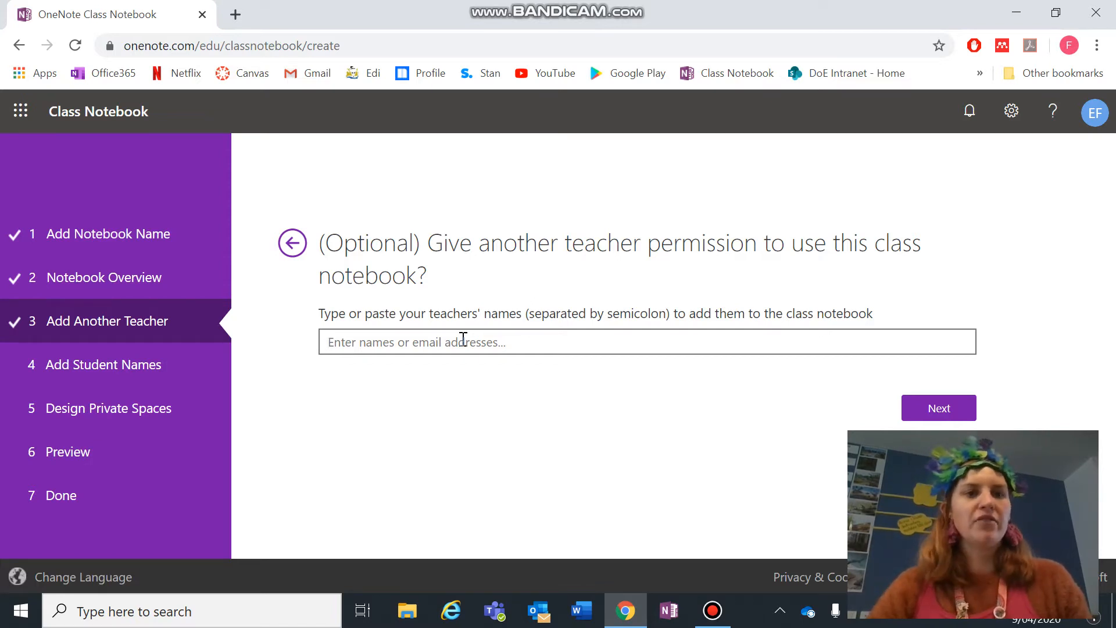
left_click(464, 339)
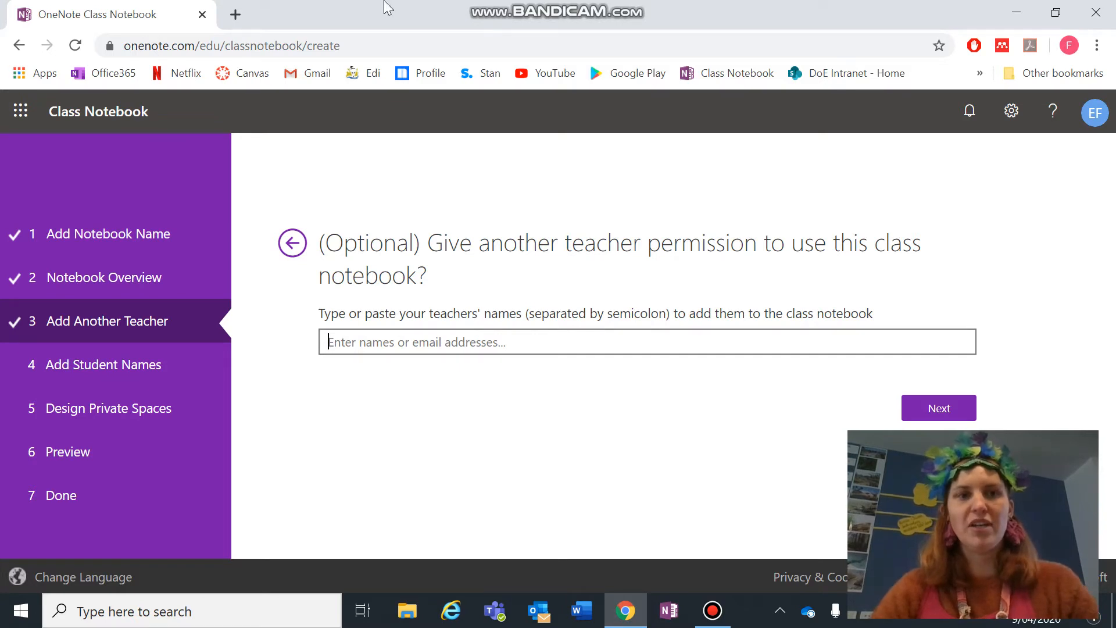
left_click(237, 14)
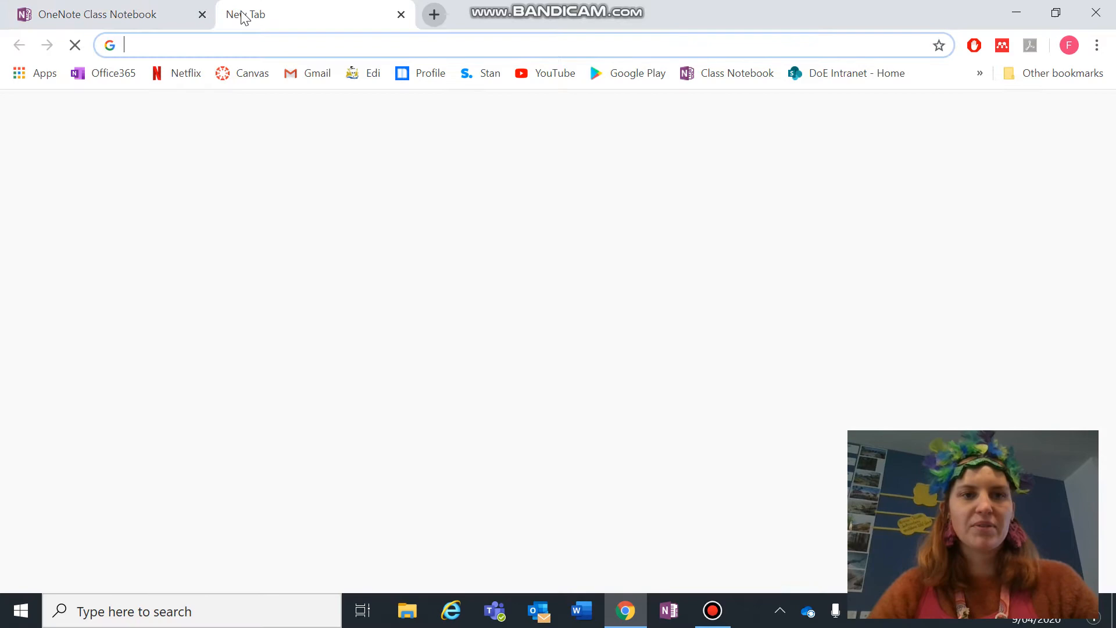
- Open the 9 ENGLISH class student list on Edi, then return to the notebook wizard
left_click(374, 73)
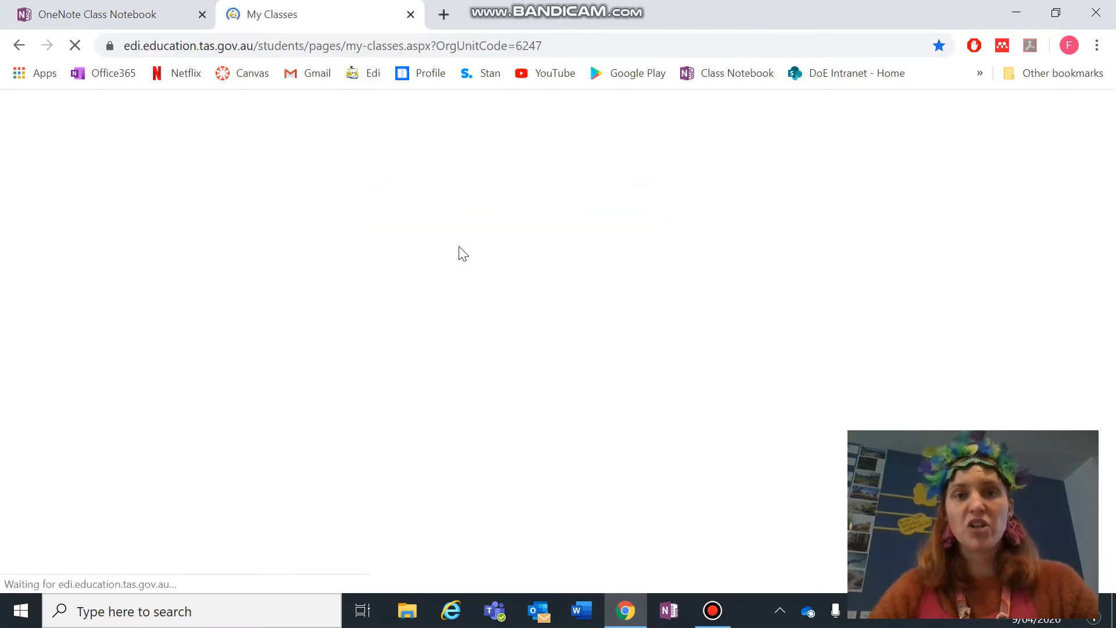
scroll(217, 287, "down", 10)
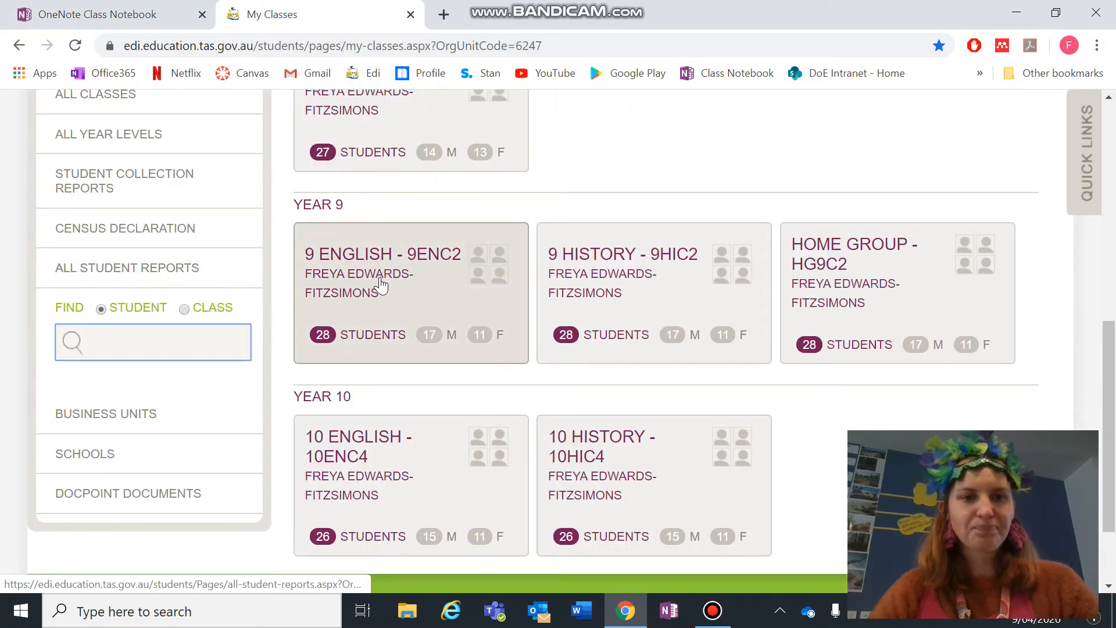
left_click(375, 301)
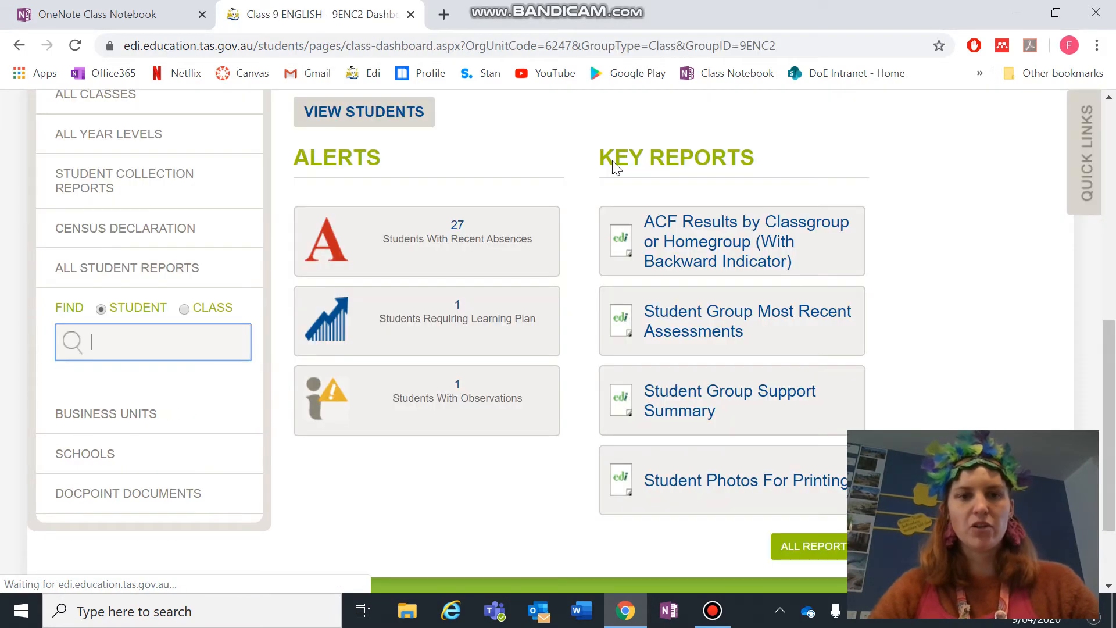
left_click(383, 111)
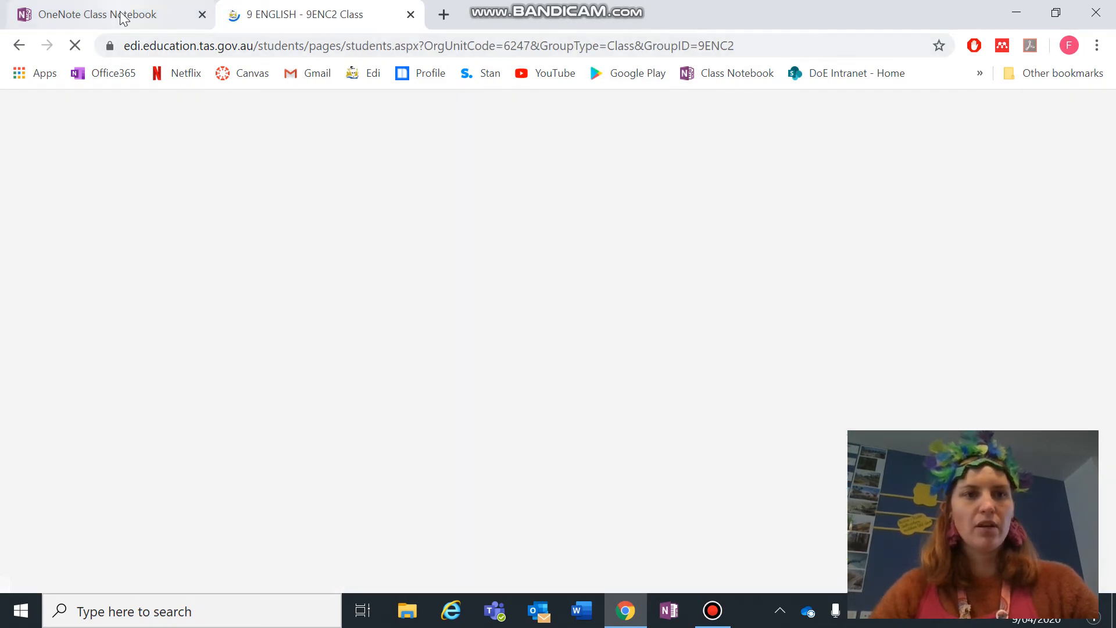
left_click(123, 14)
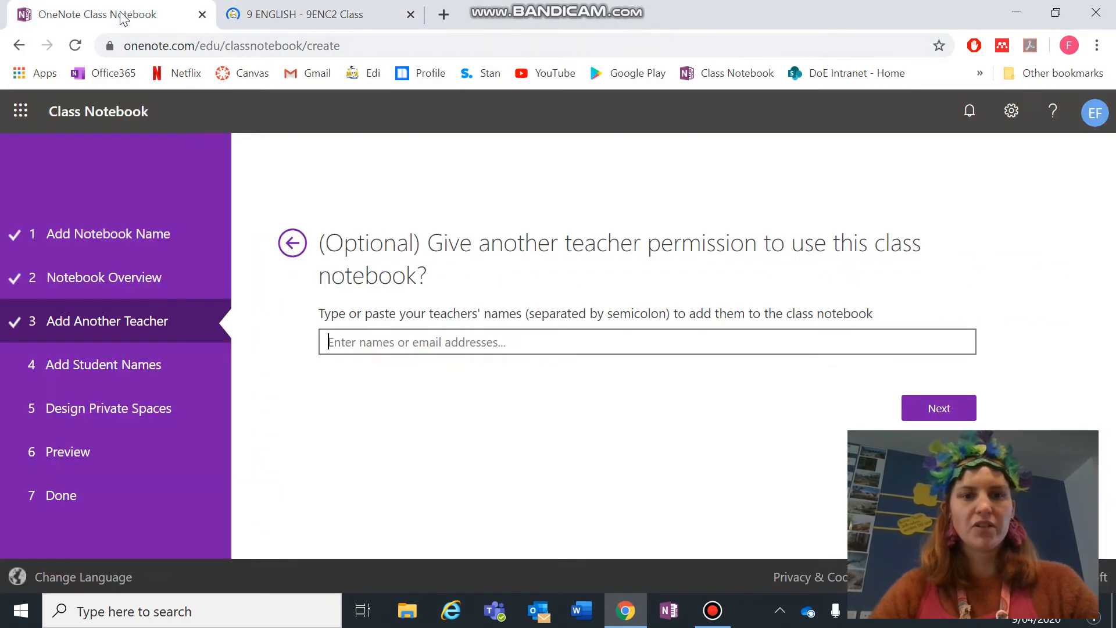
- Add the first student to the names field by typing their name and picking the [STUDENT] suggestion
left_click(397, 329)
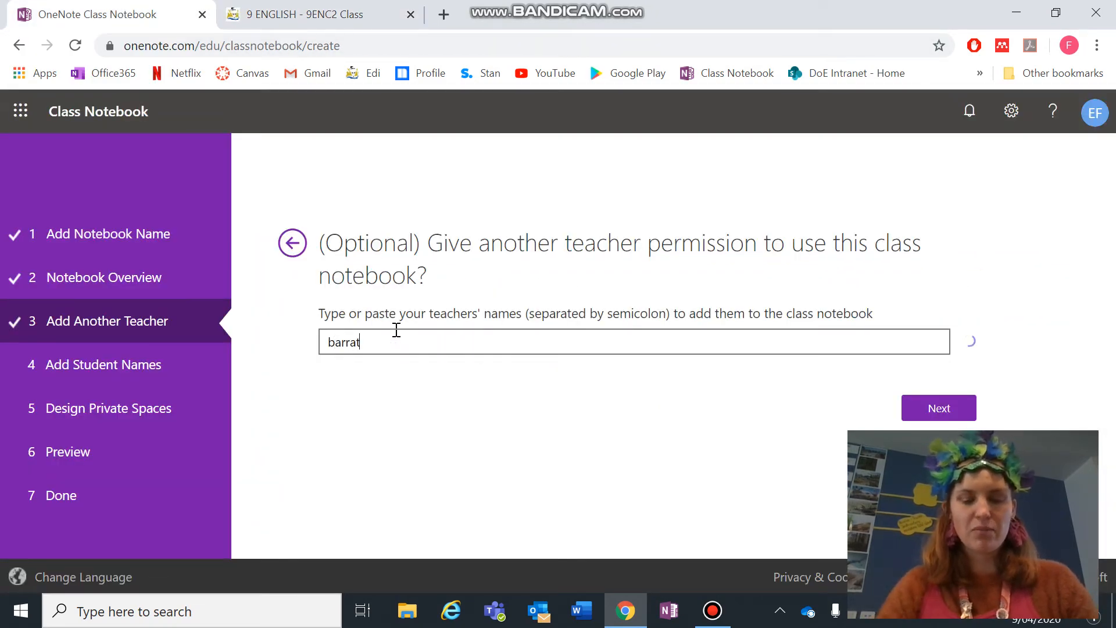
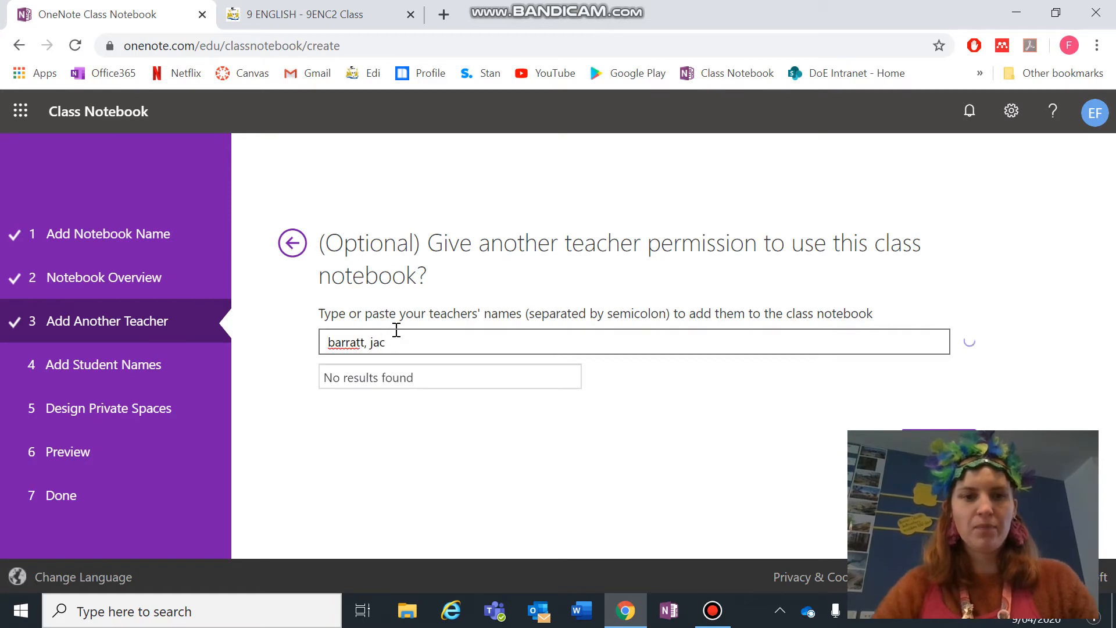
left_click(388, 377)
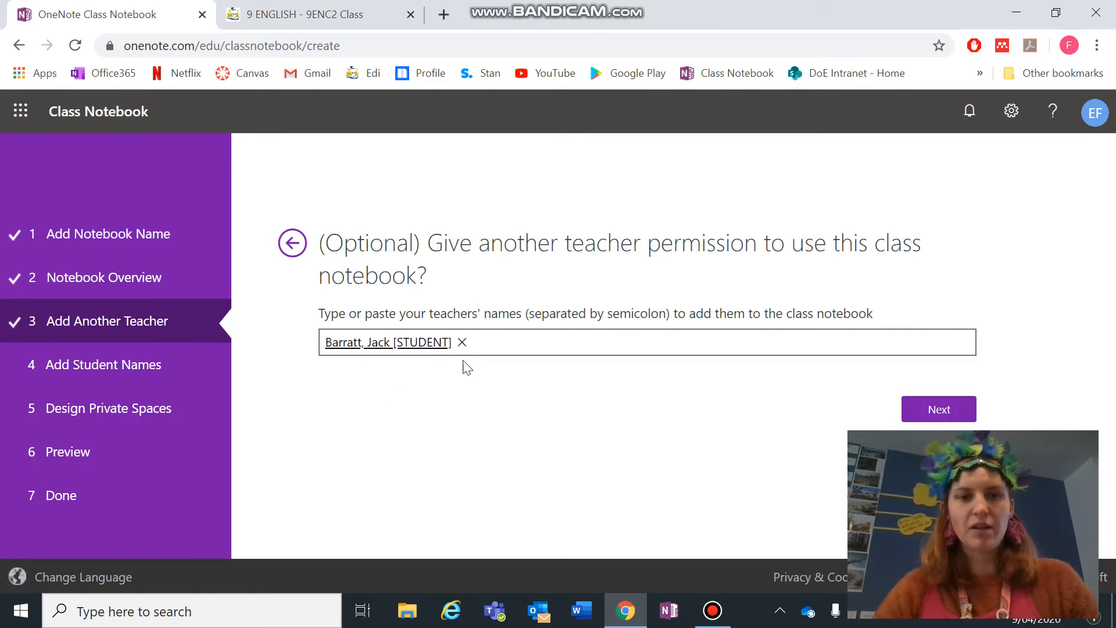
- Check the Edi list, add the second student, and pull the Edi page into its own right-hand window
left_click(303, 14)
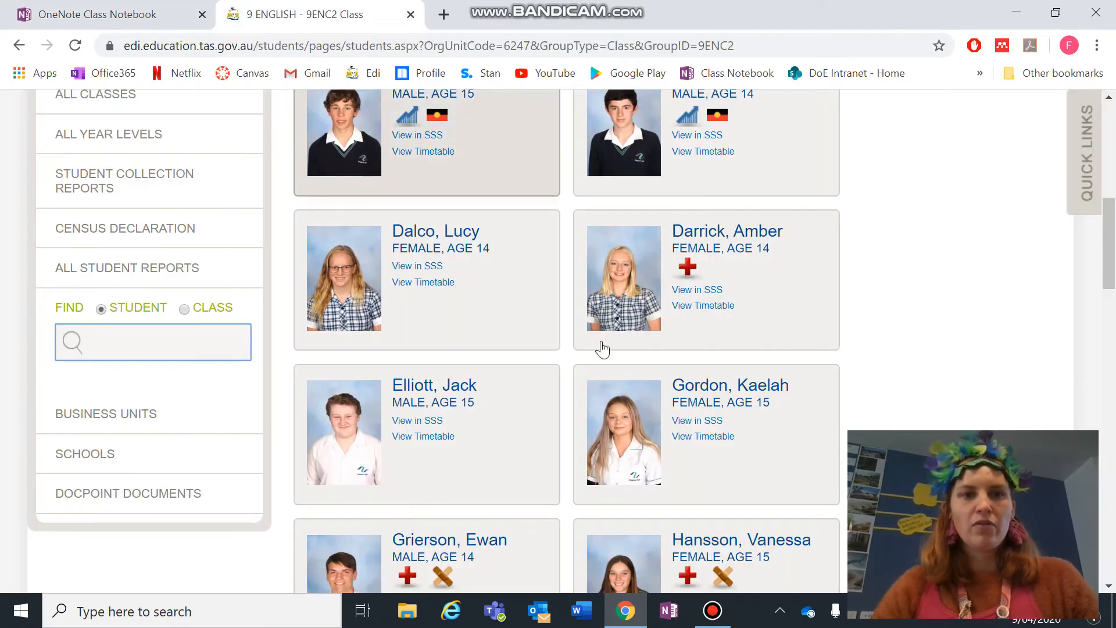
scroll(602, 344, "up", 5)
scroll(601, 343, "up", 2)
scroll(601, 343, "down", 1)
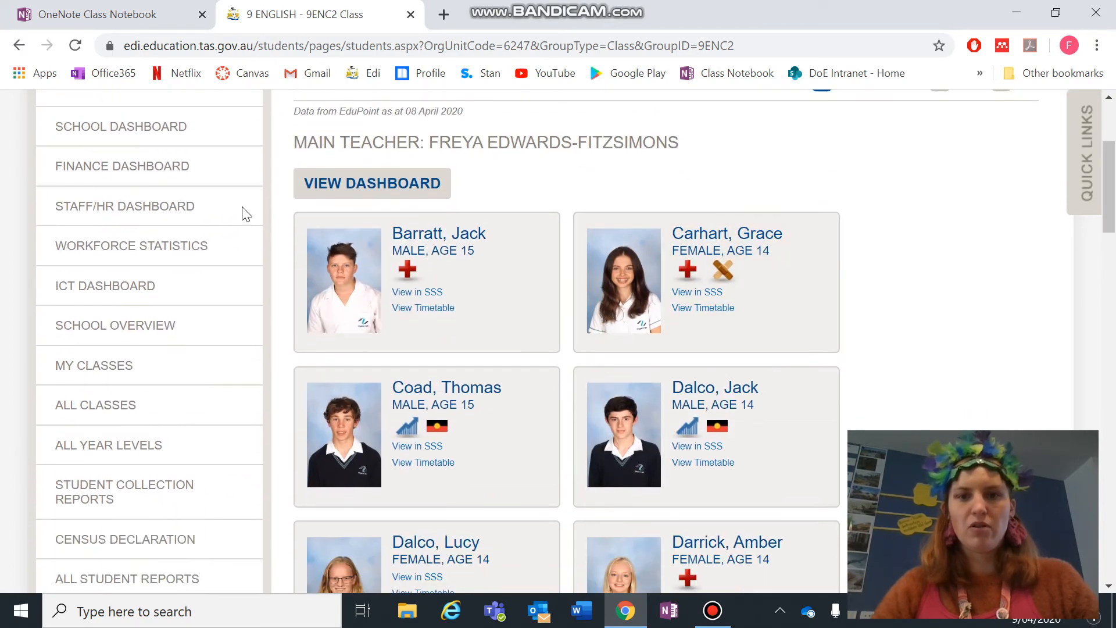
left_click(47, 12)
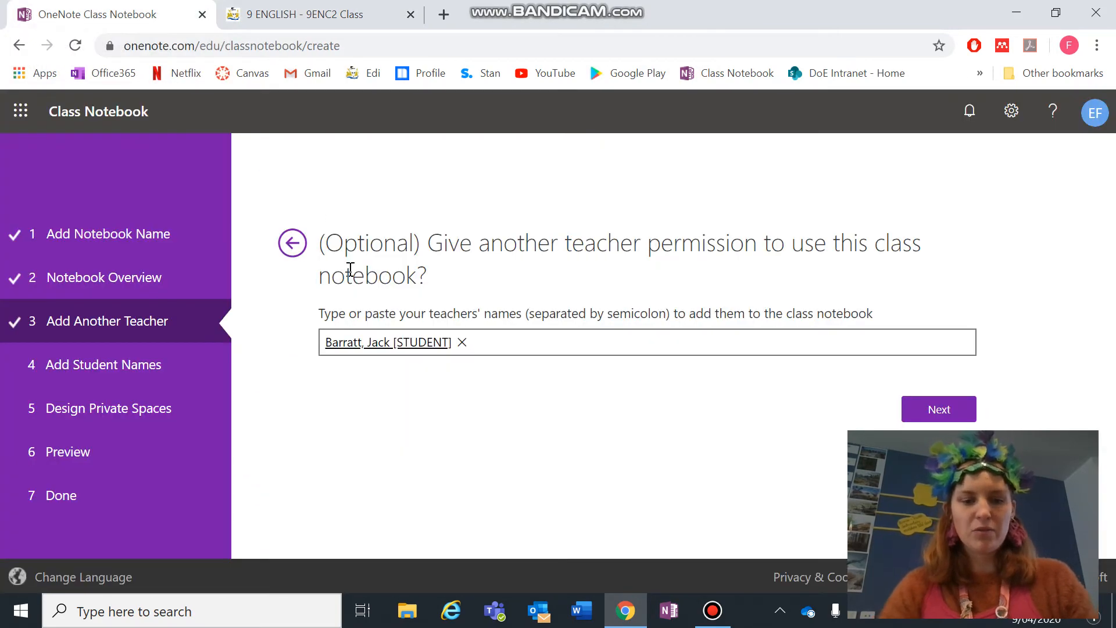
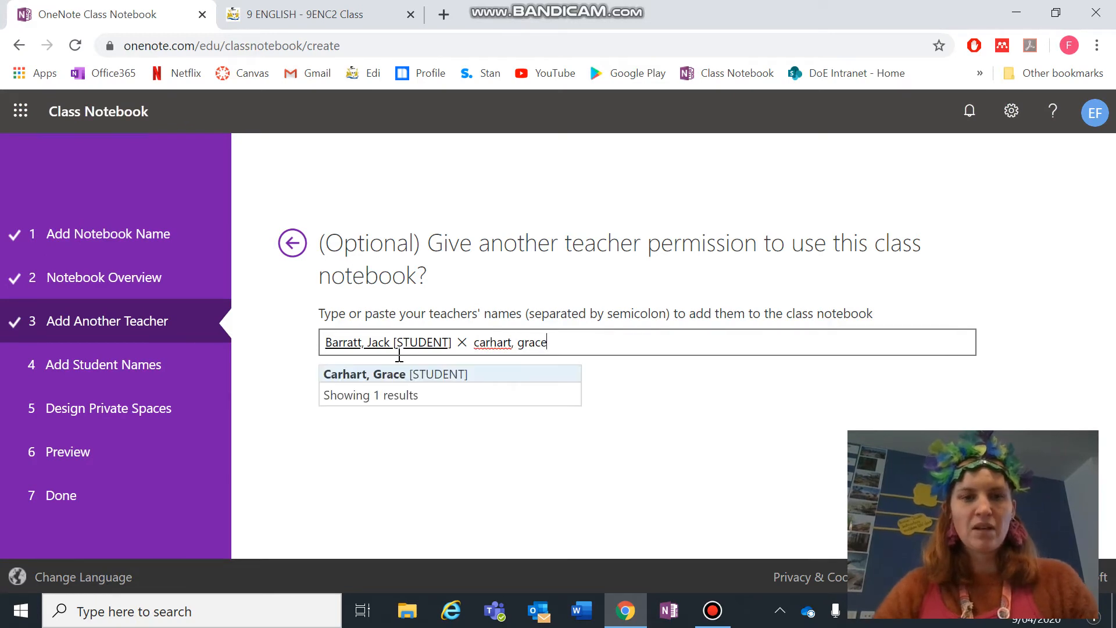
left_click(399, 377)
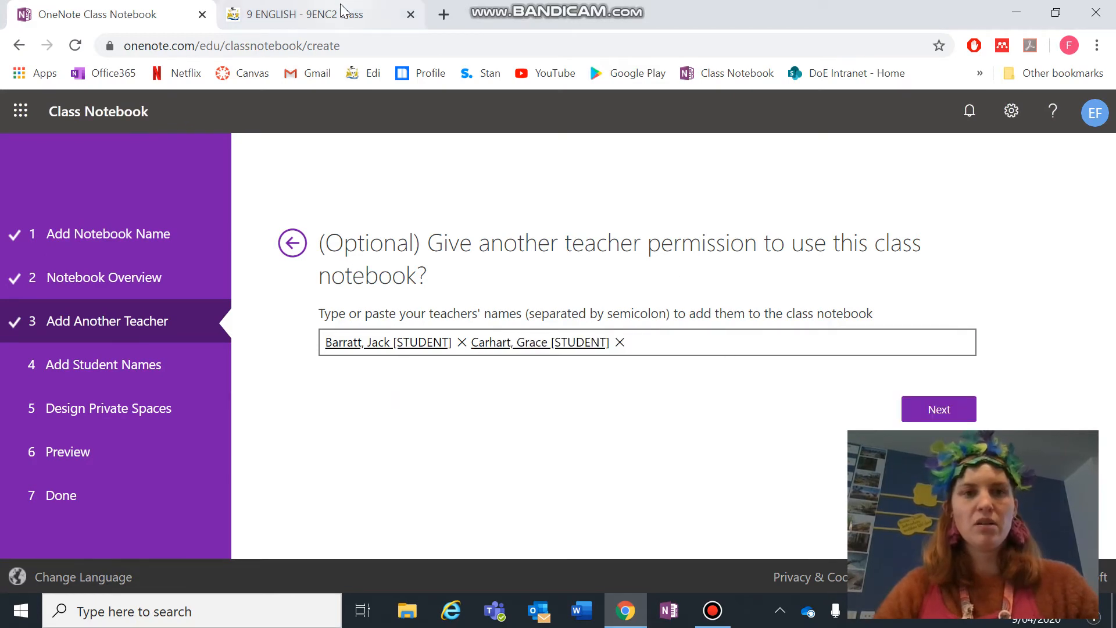
left_click_drag(343, 14, 319, 7)
left_click_drag(1115, 416, 1115, 415)
- Snap the notebook setup left beside Edi, start typing the third student's name, and open a blank tab
left_click(448, 340)
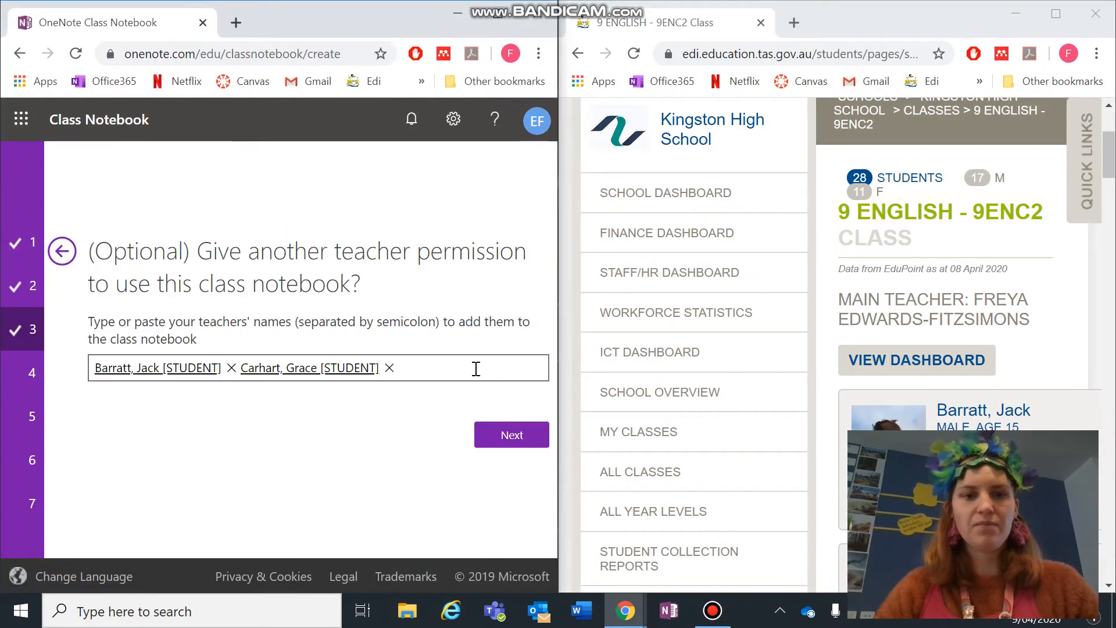
scroll(976, 419, "down", 8)
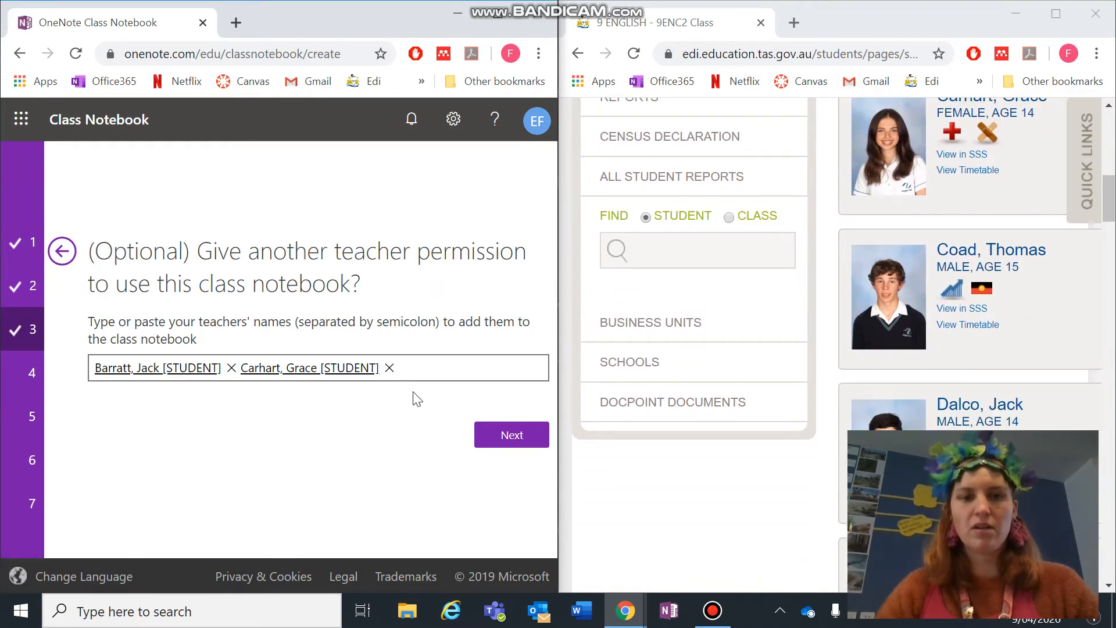
left_click(426, 372)
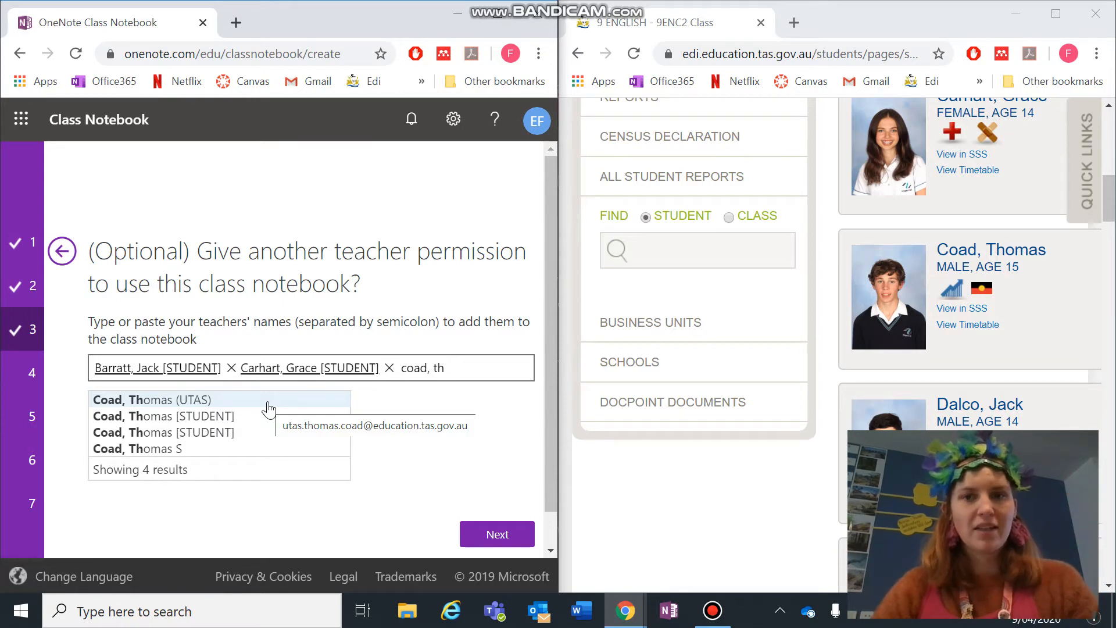
left_click(236, 26)
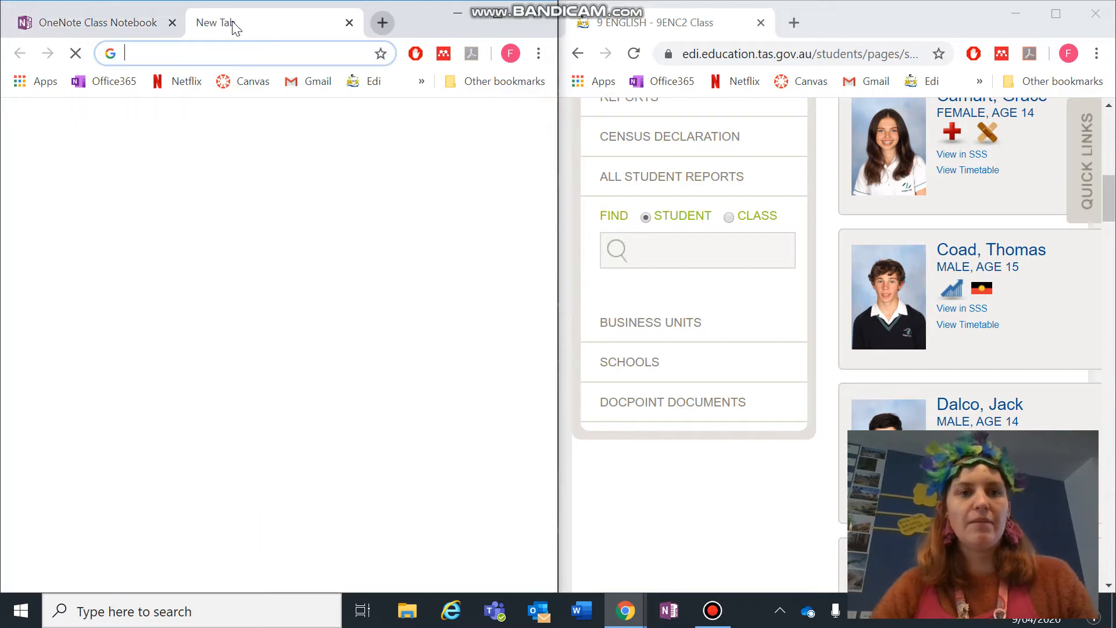
- View the Canvas 9 ENGLISH course People roster with student login IDs, then return to the notebook wizard
left_click(253, 82)
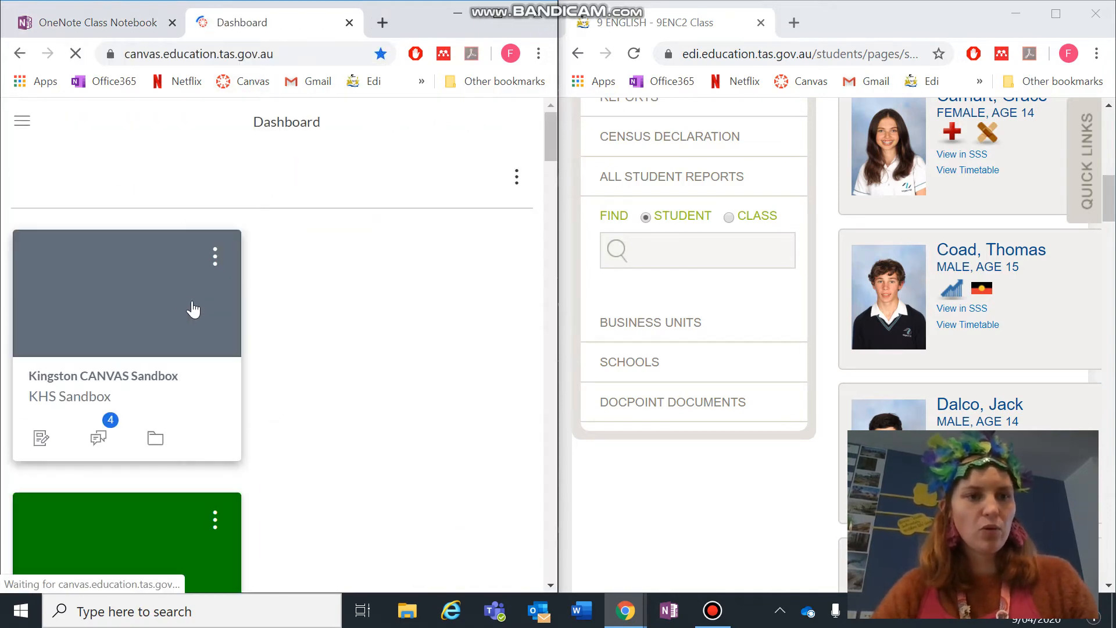
scroll(163, 398, "down", 7)
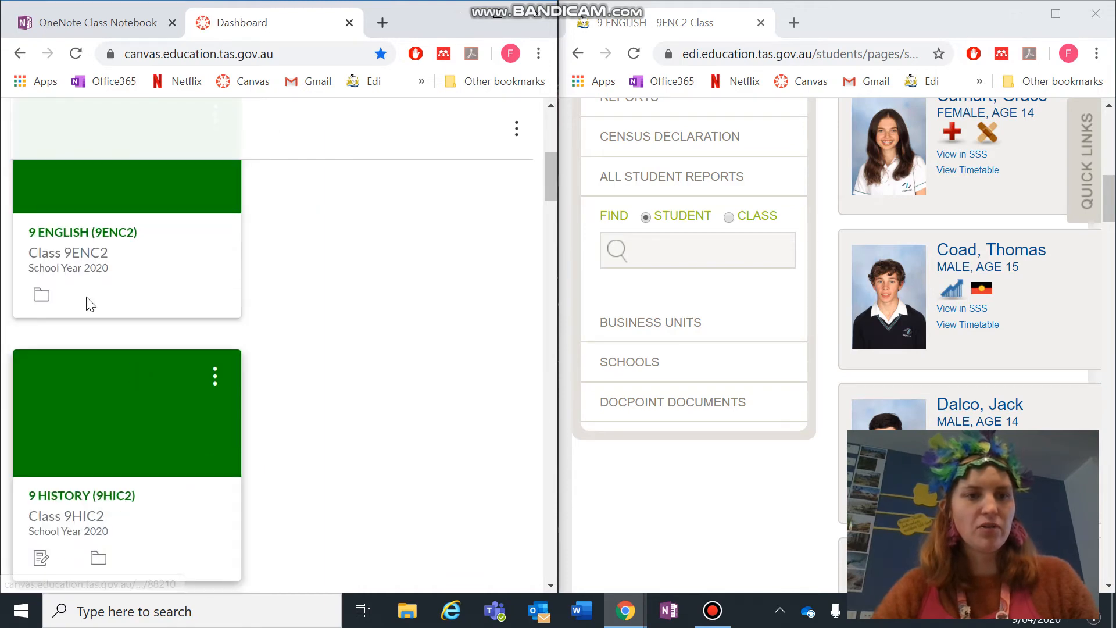
left_click(69, 241)
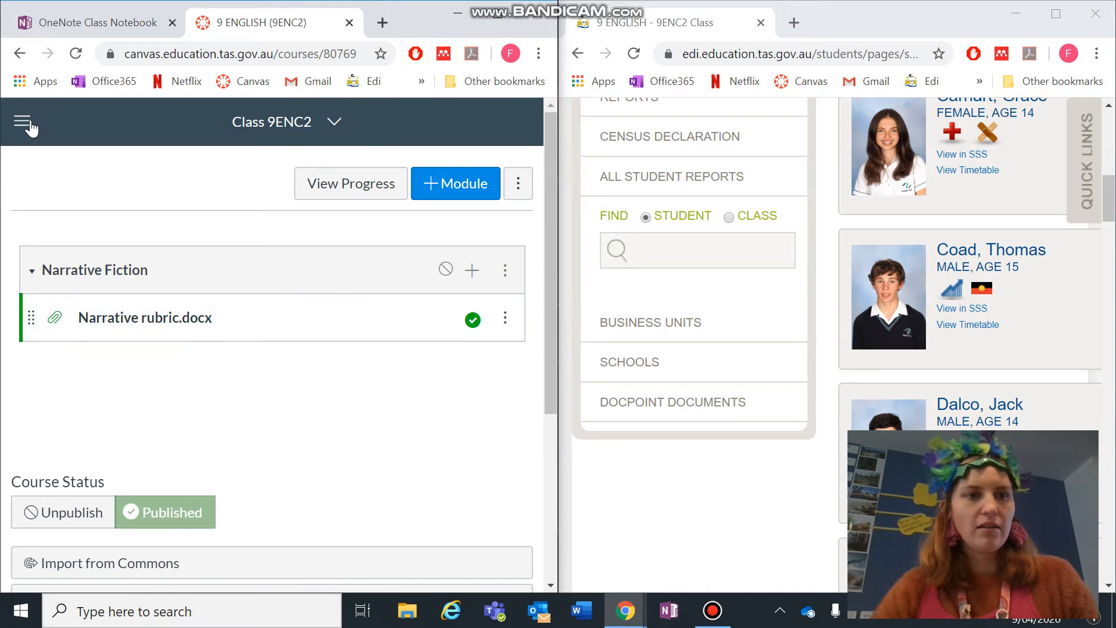
left_click(27, 123)
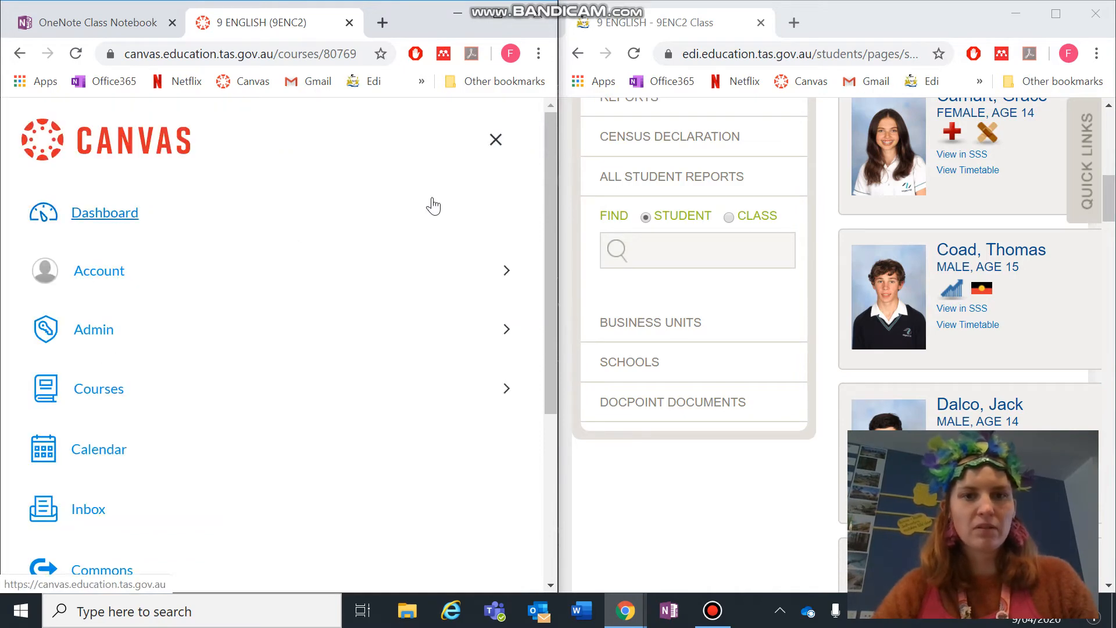
left_click(499, 139)
scroll(179, 314, "down", 4)
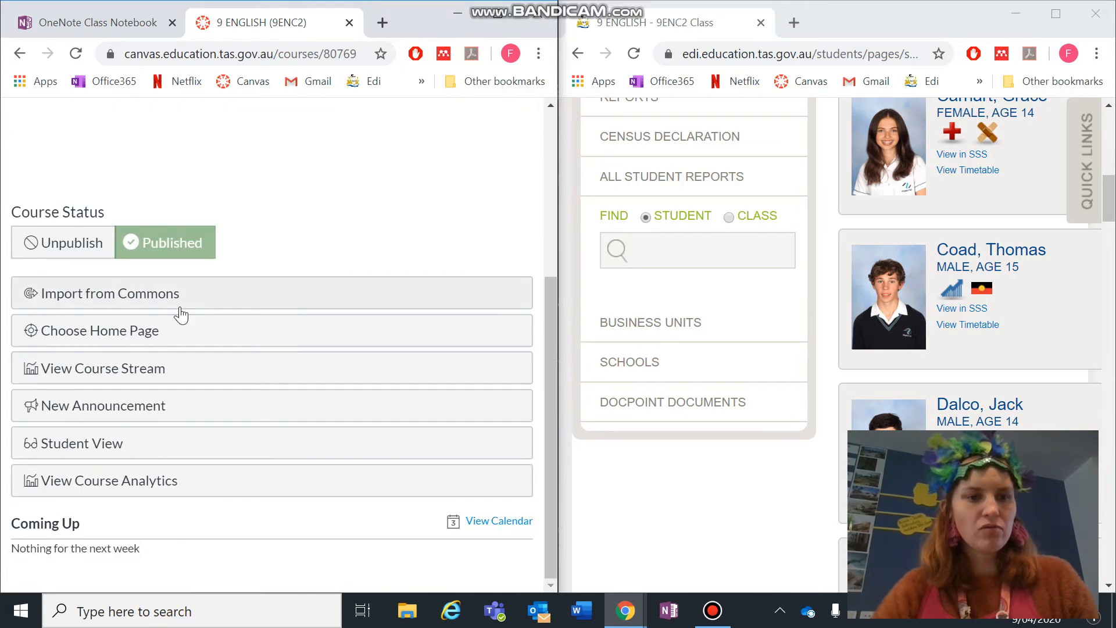
scroll(182, 324, "up", 4)
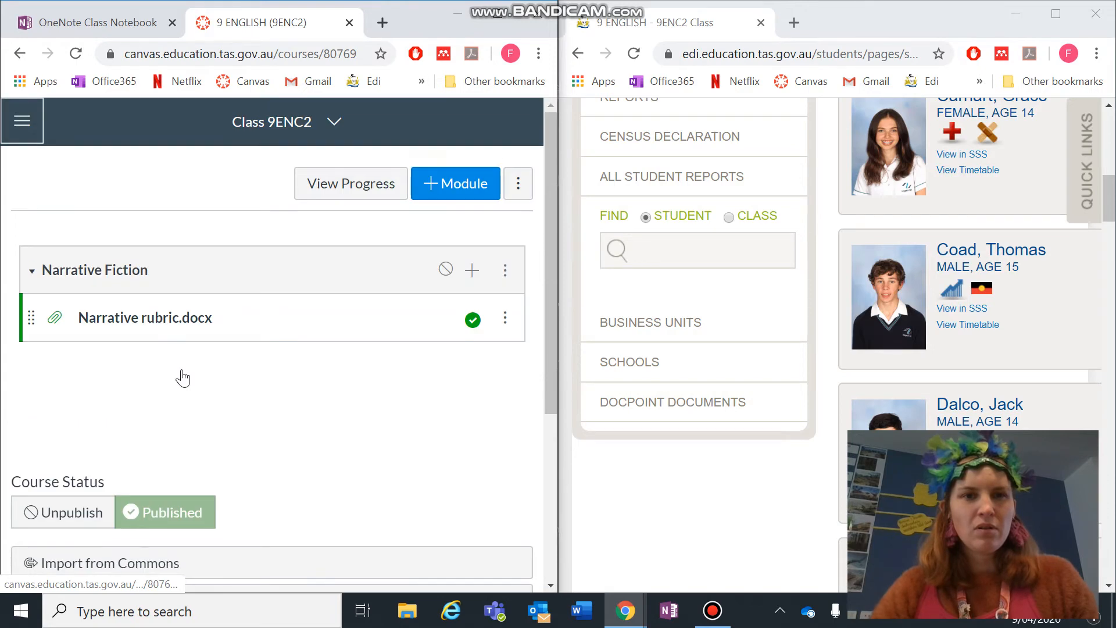
left_click(324, 121)
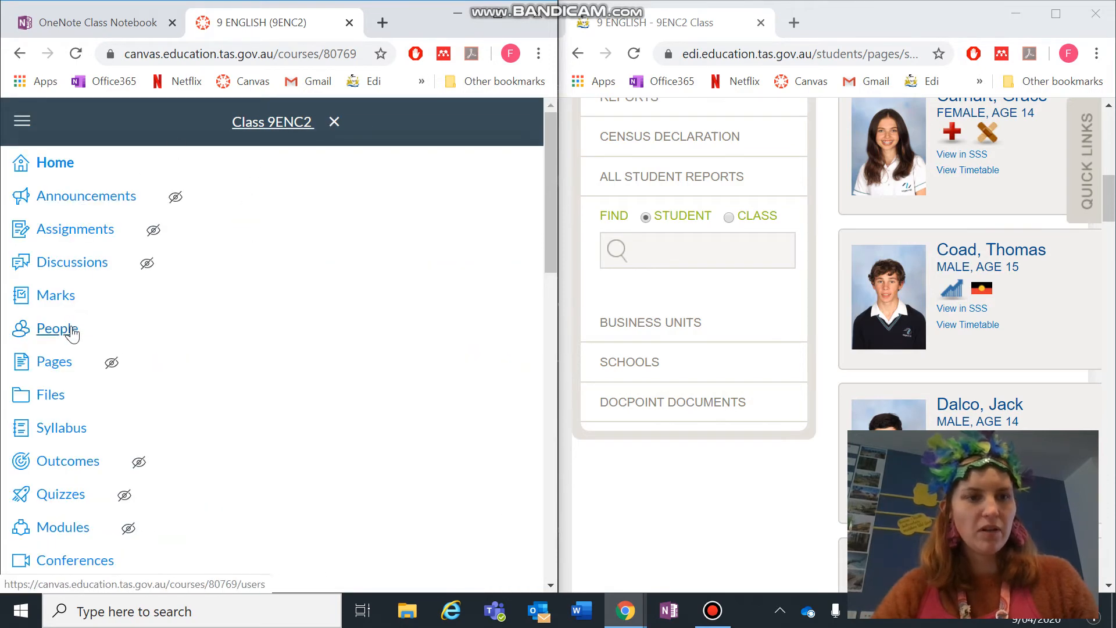
left_click(71, 335)
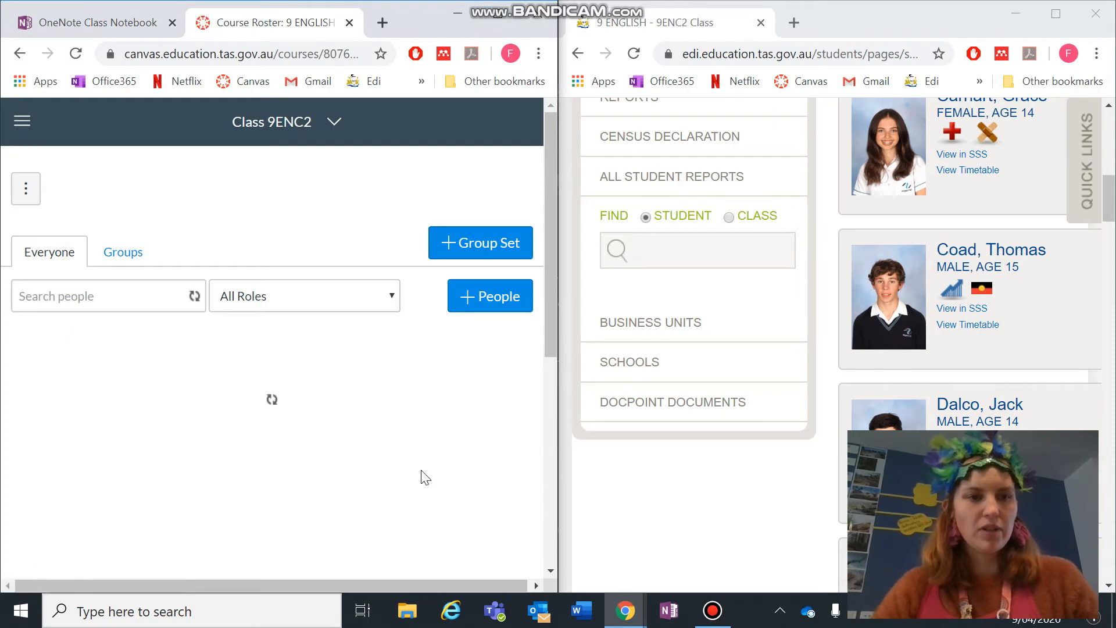
scroll(318, 327, "down", 4)
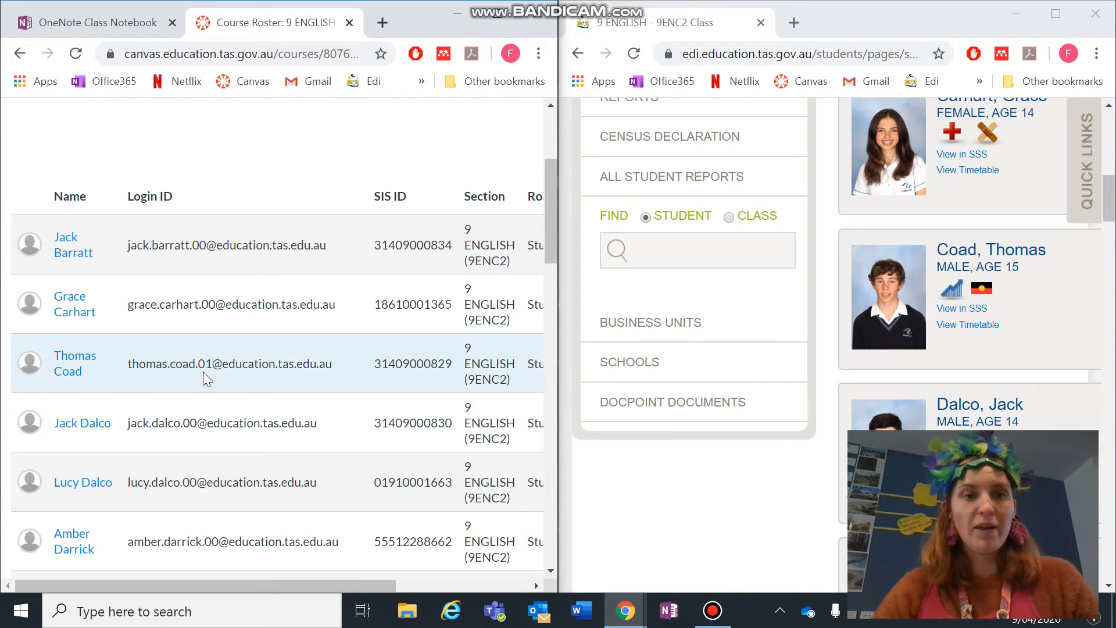
left_click(107, 29)
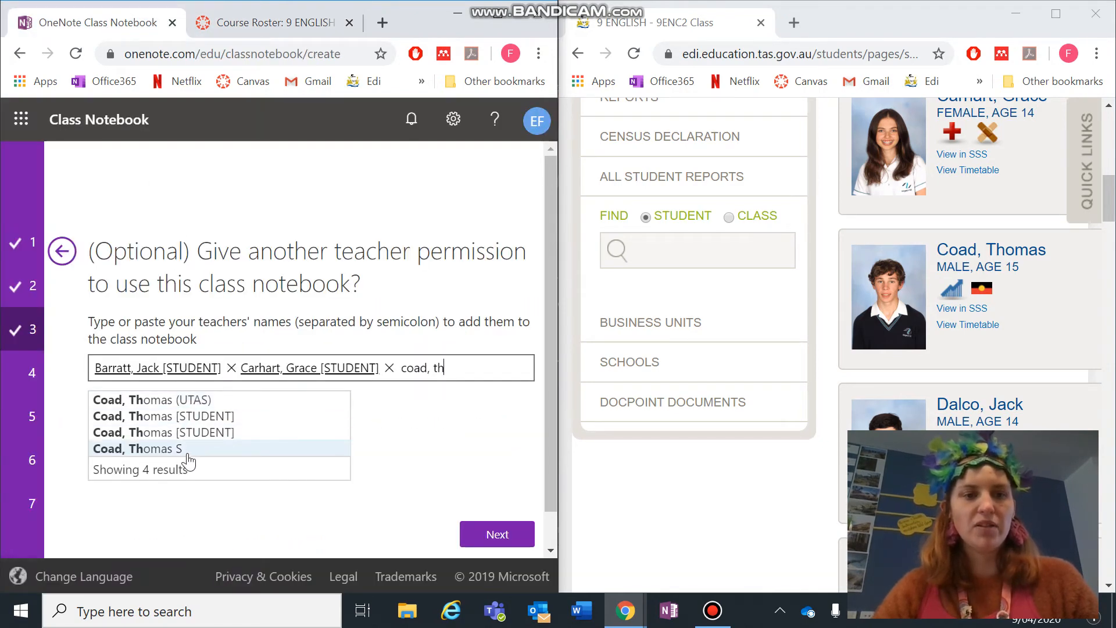
- Add the third and fourth students from their [STUDENT] suggestions, making four name tokens
left_click(163, 433)
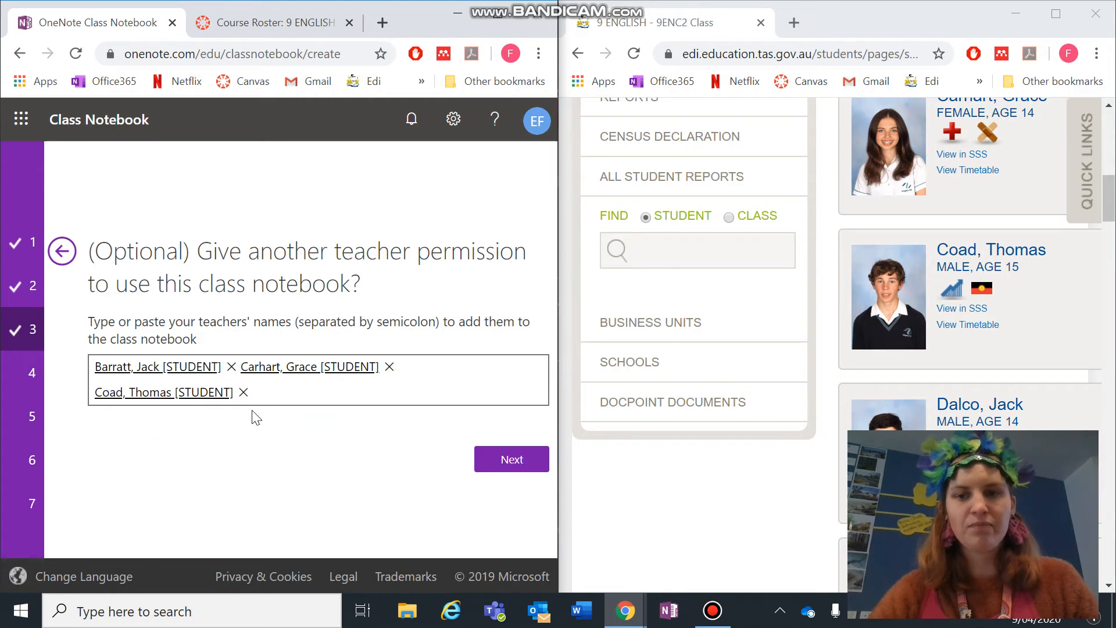
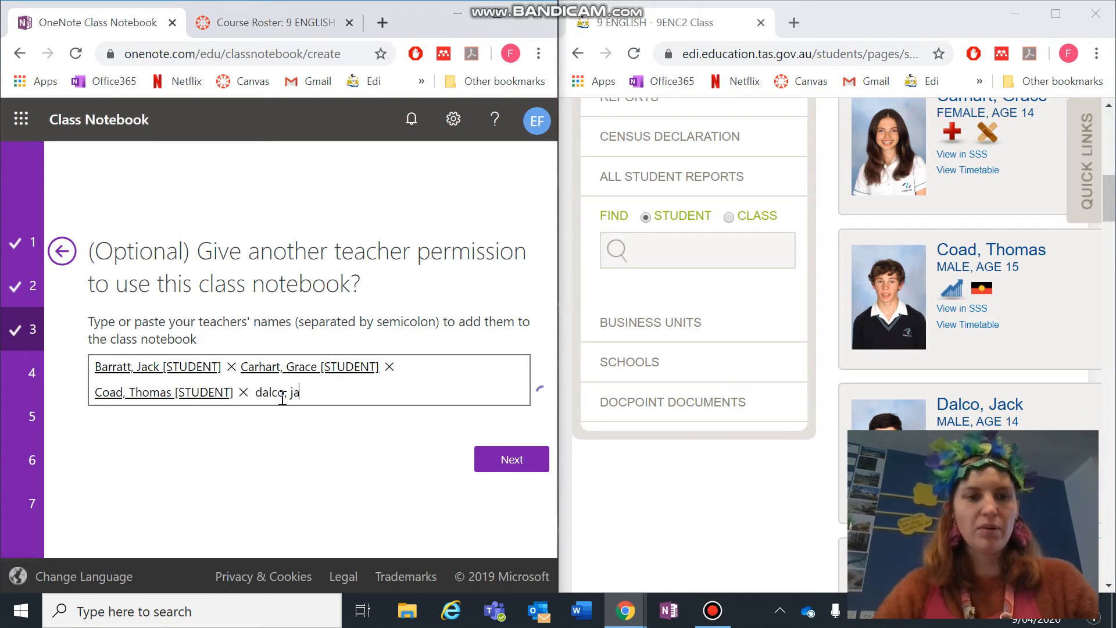
left_click(213, 424)
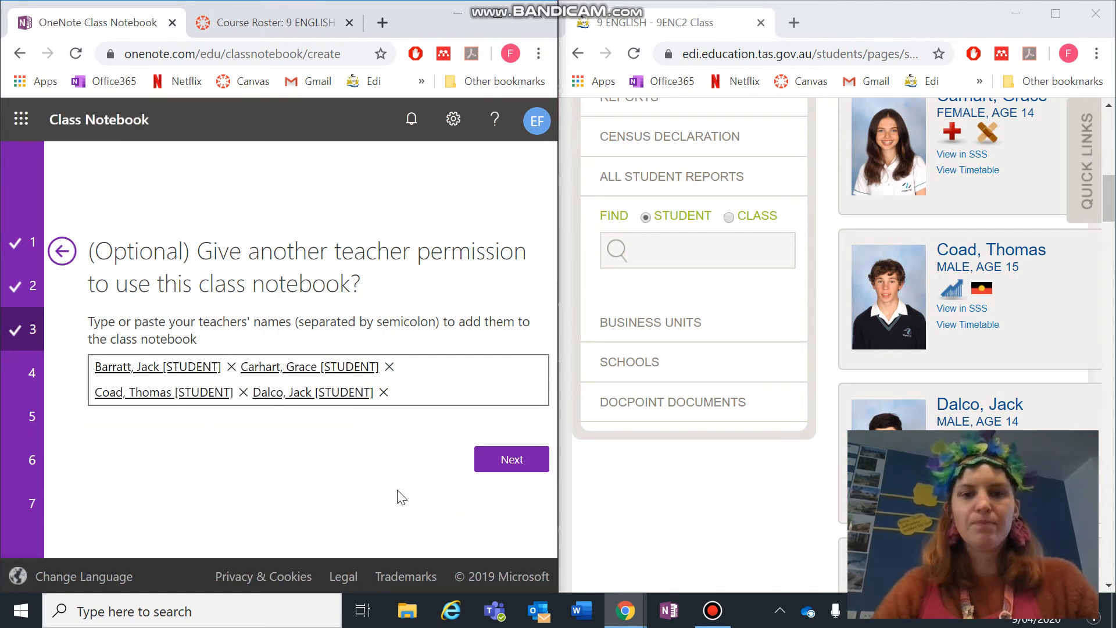
- Add a student from the directory suggestions, remove the duplicate name, and move on to private sections
left_click(506, 459)
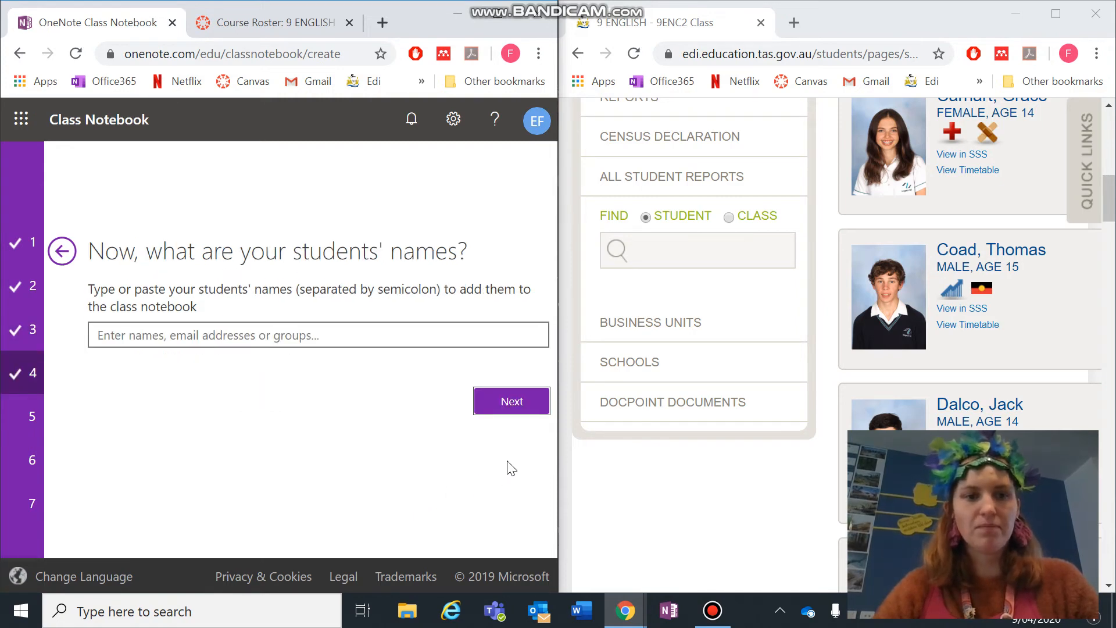
left_click(279, 339)
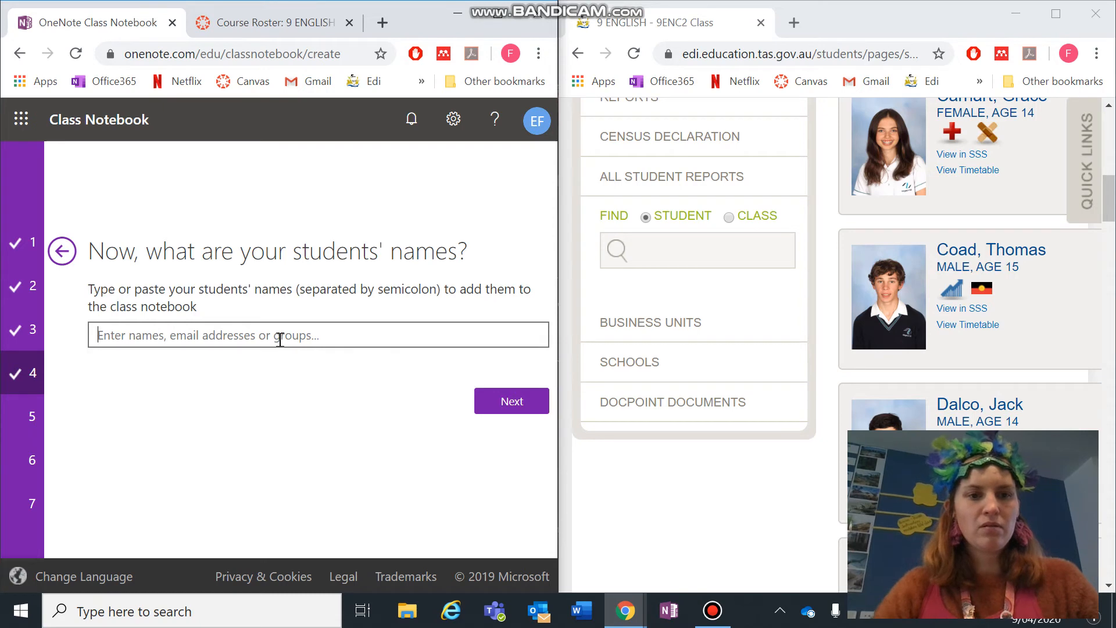
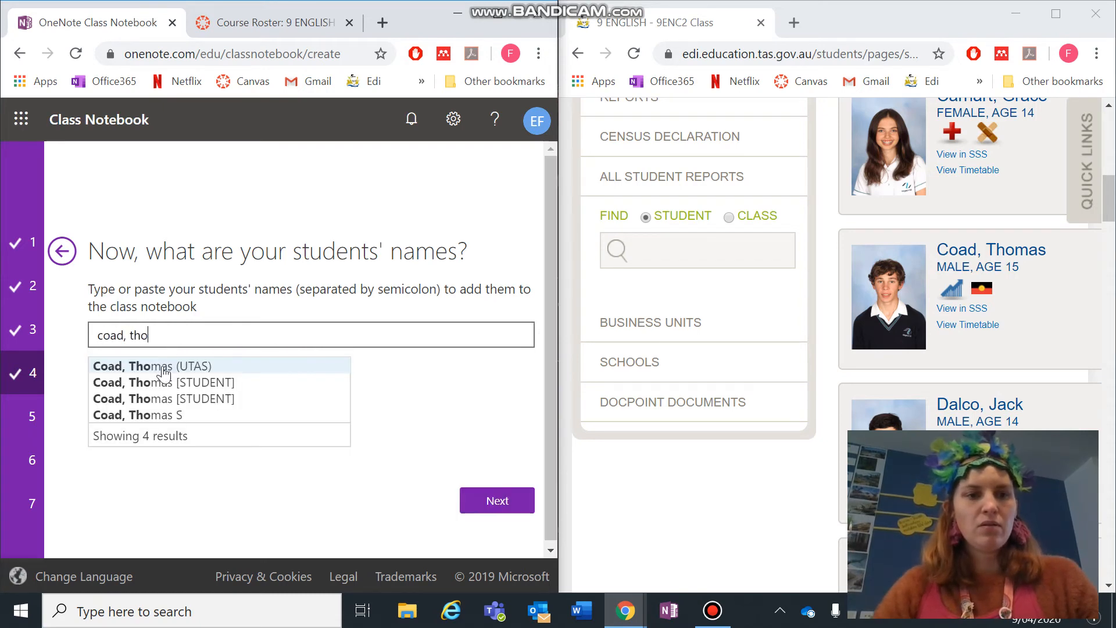
left_click(163, 385)
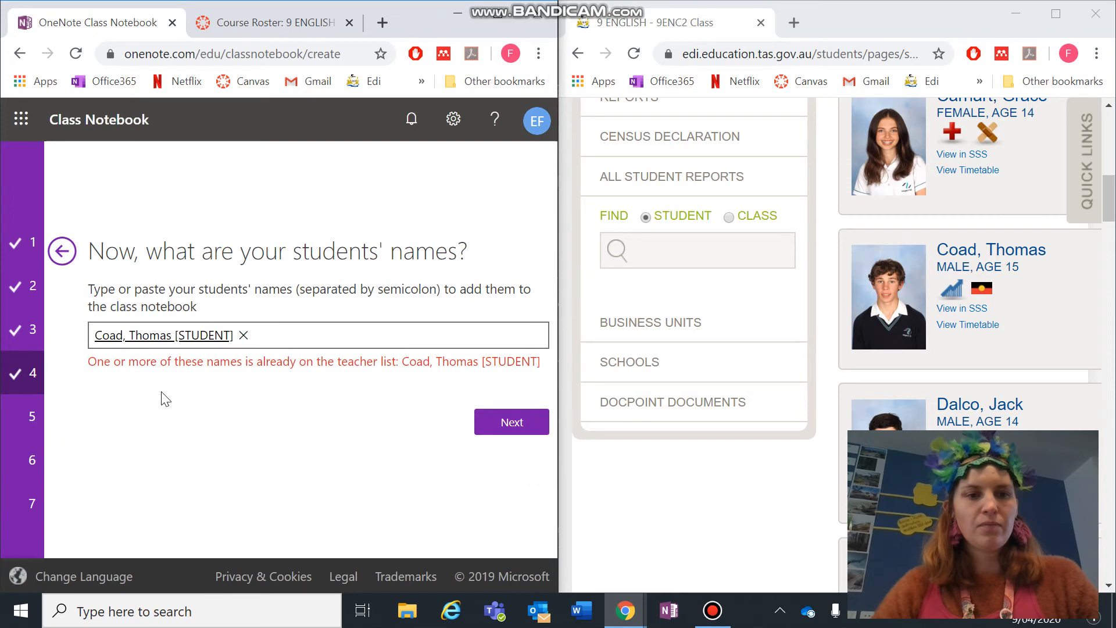
left_click(244, 335)
left_click(511, 399)
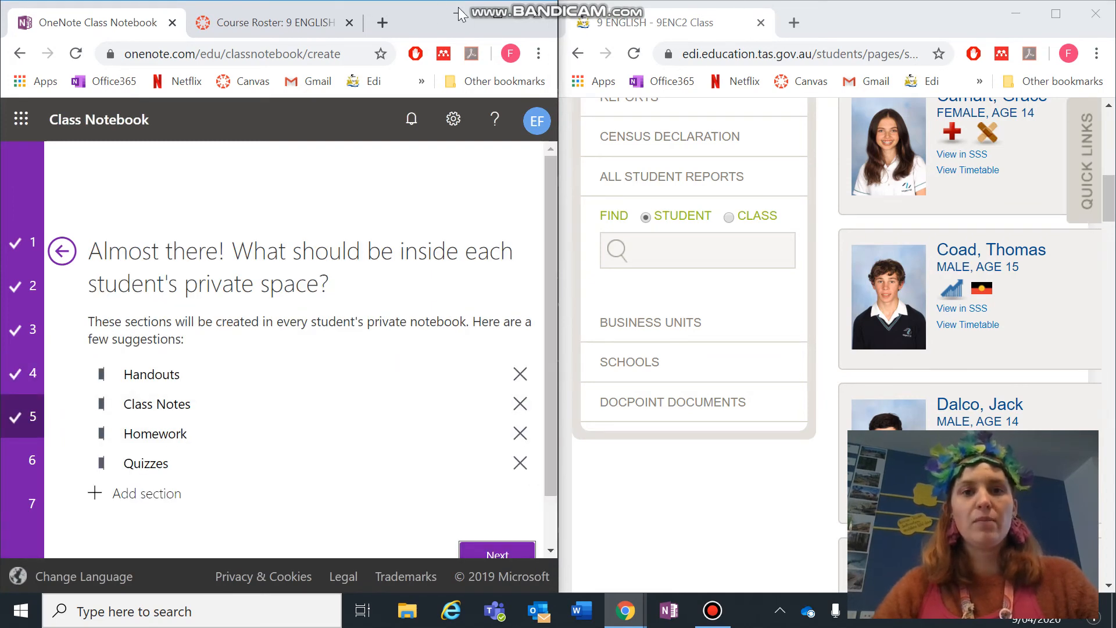
- Maximize the wizard window and rename the Handouts section to Class Work
double_click(493, 16)
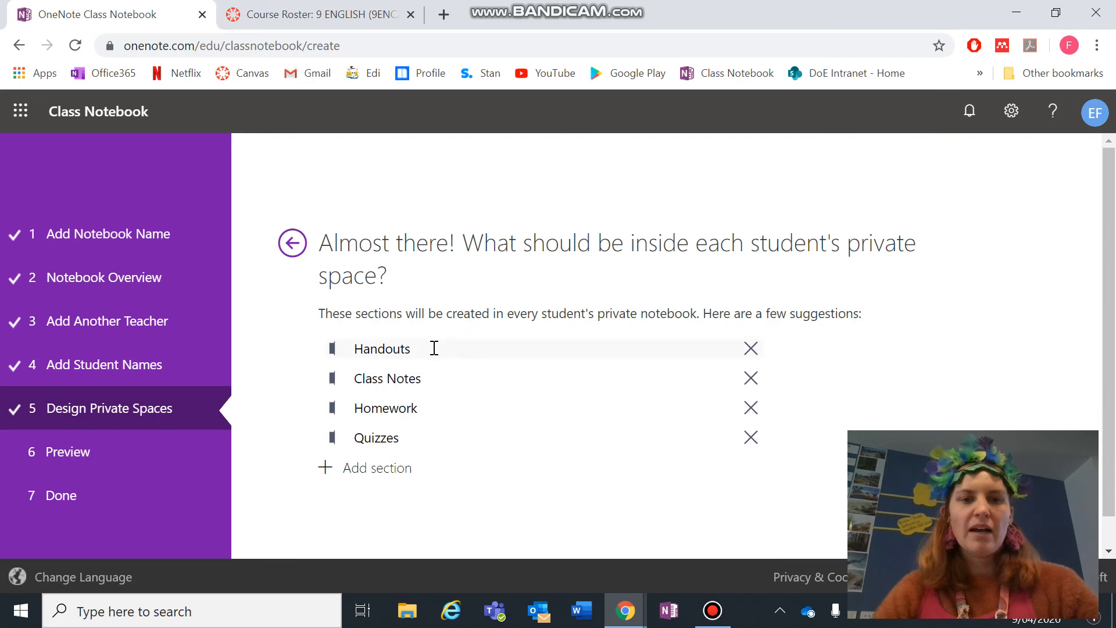
left_click_drag(435, 348, 349, 349)
type("C")
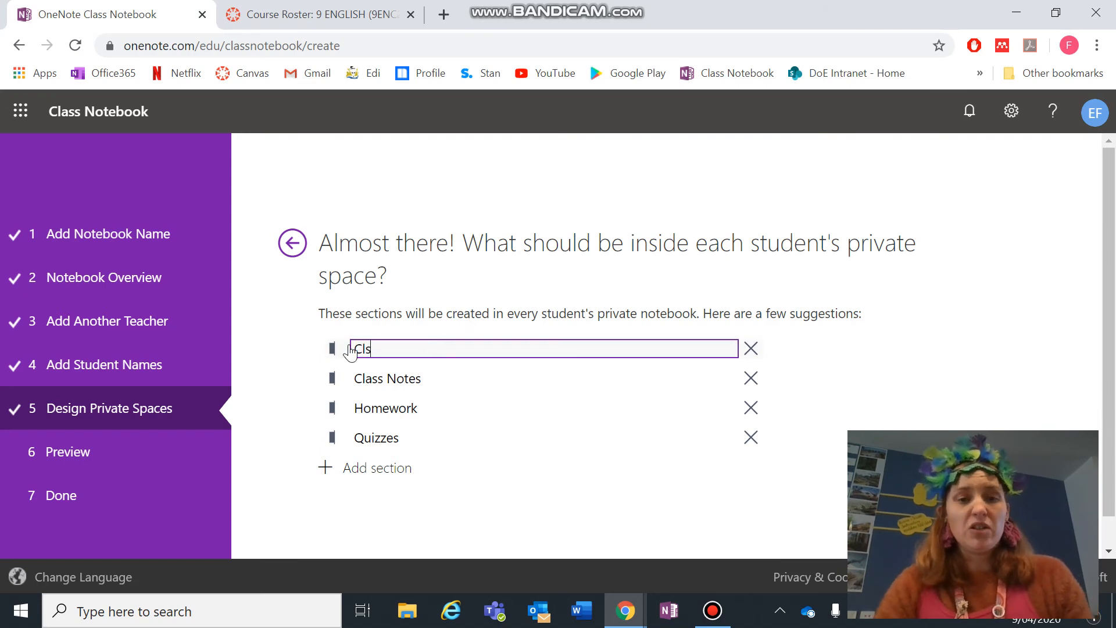
type("lass Work")
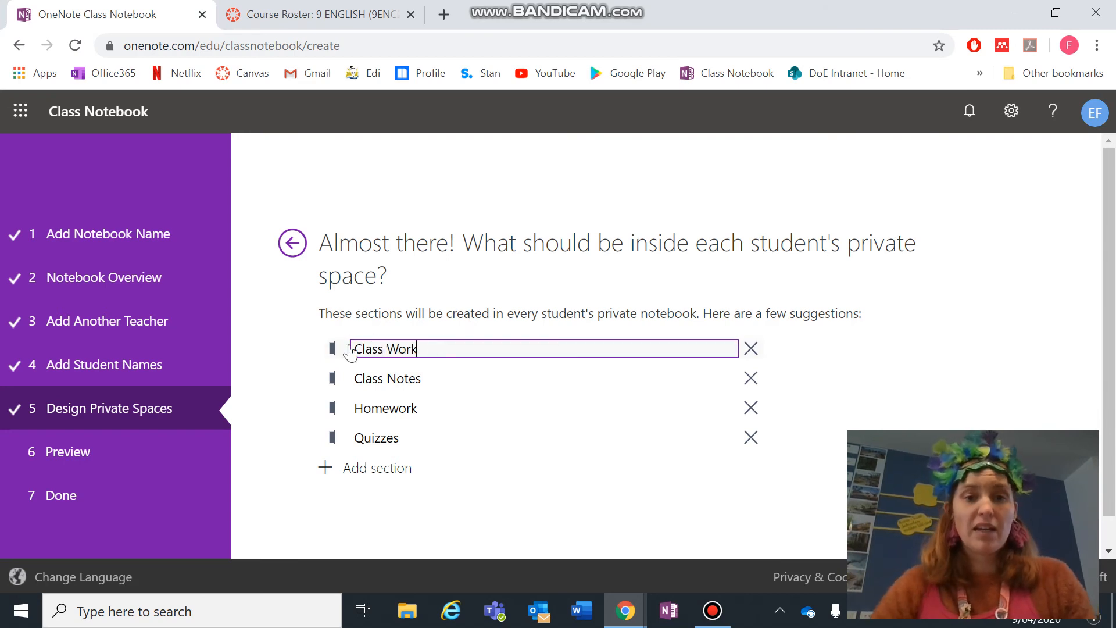
- Delete the Class Notes and Homework sections and rename Quizzes to Assignments
left_click(751, 379)
left_click(751, 378)
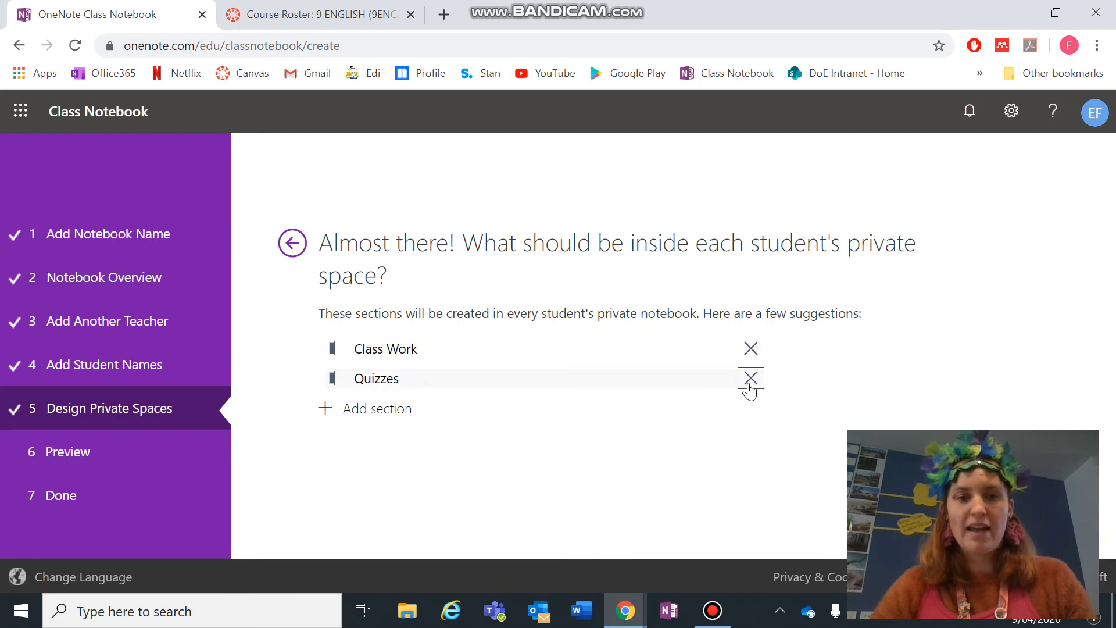
left_click(455, 382)
double_click(387, 378)
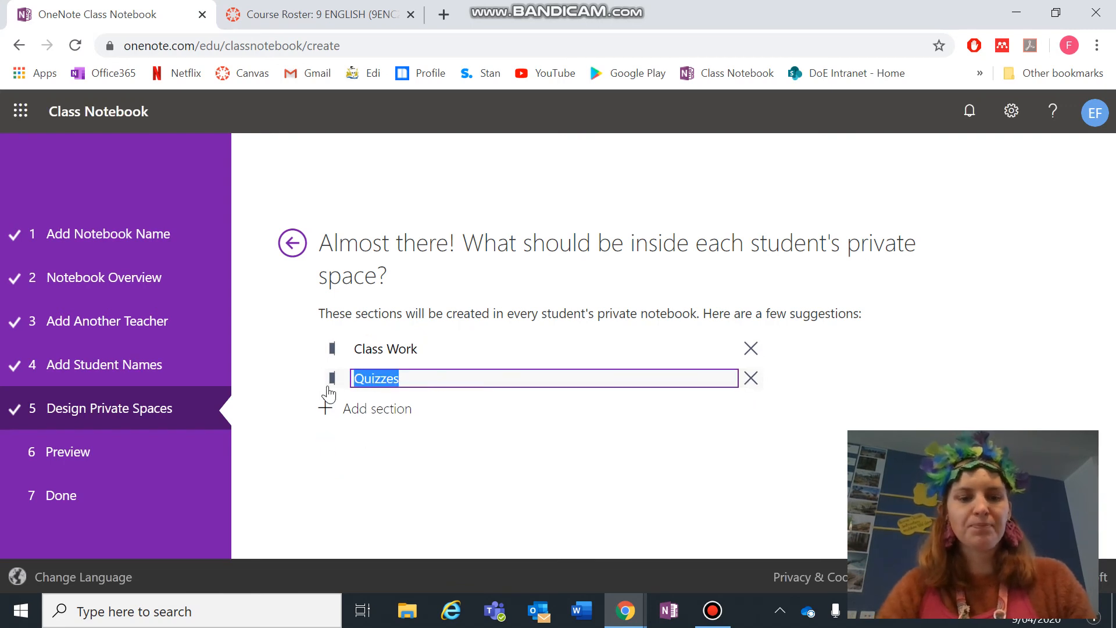
type("Assignm")
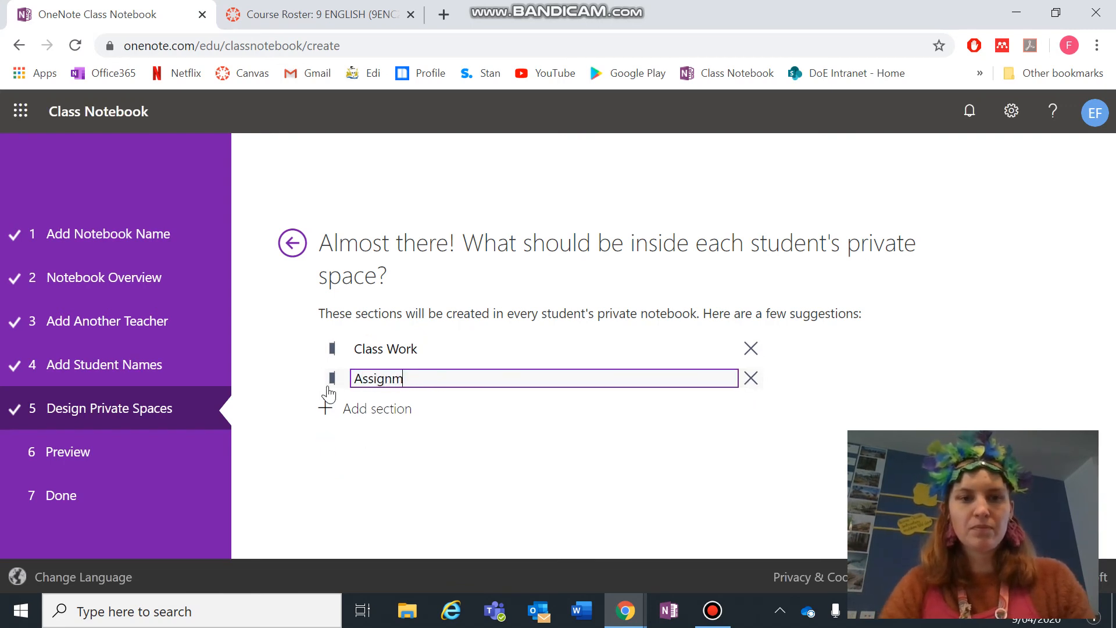
type("ents")
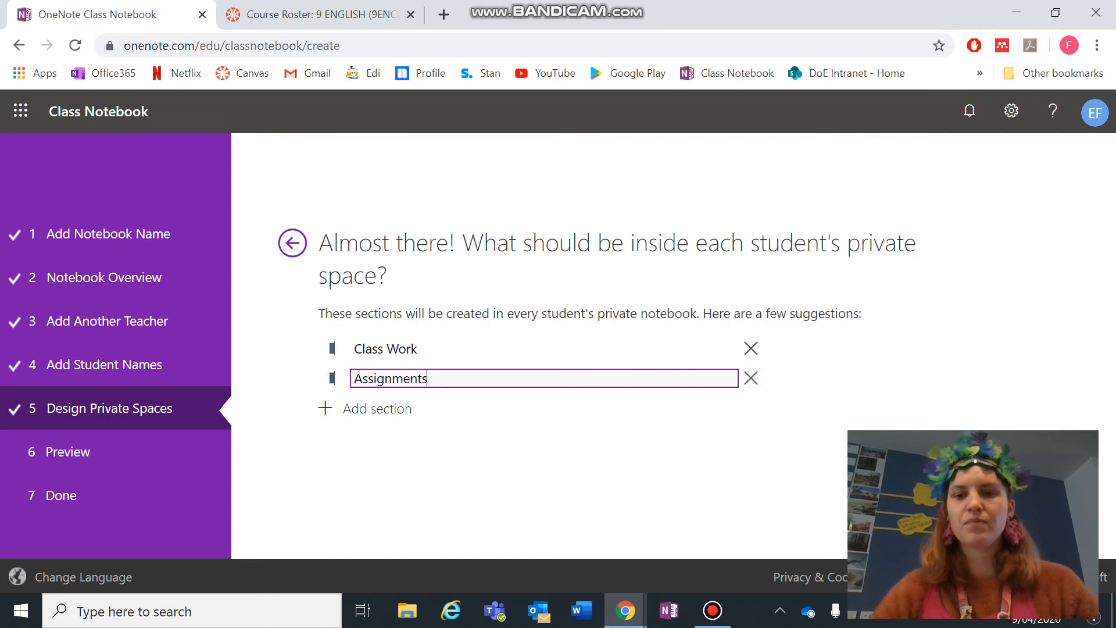
- Check the student's notebook preview, confirming it lists the Class Work and Assignments sections
left_click(931, 466)
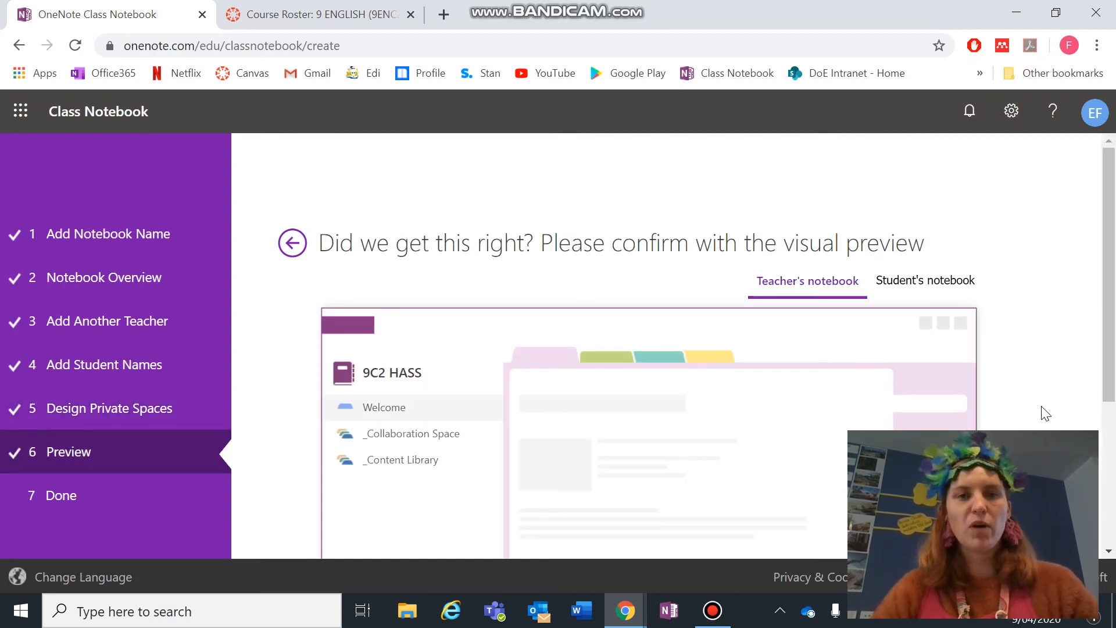
scroll(1045, 413, "down", 2)
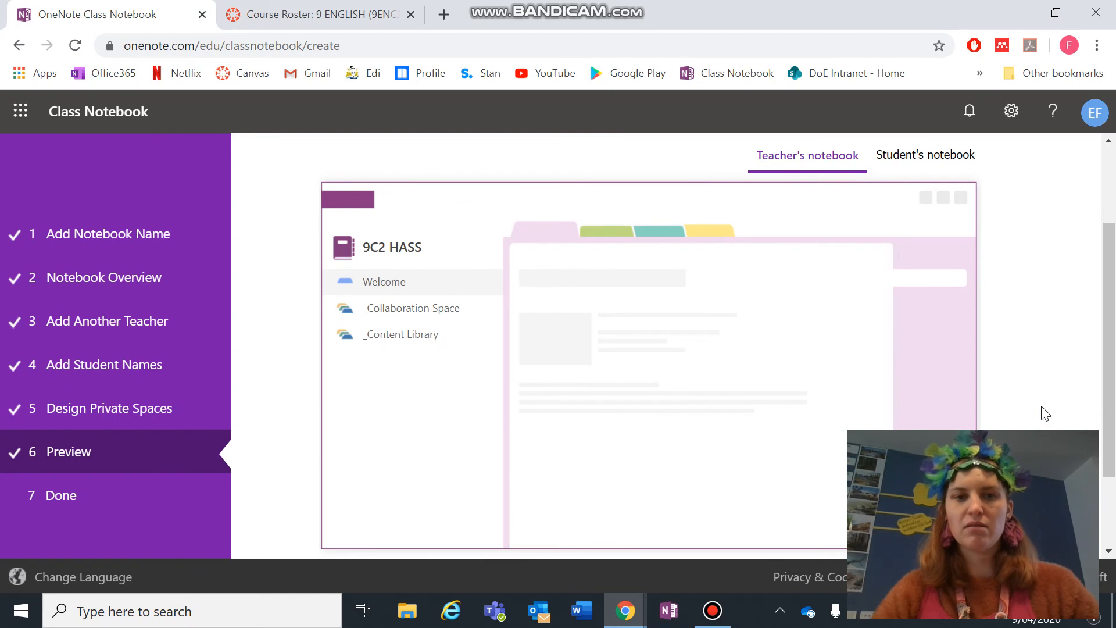
scroll(1044, 413, "up", 1)
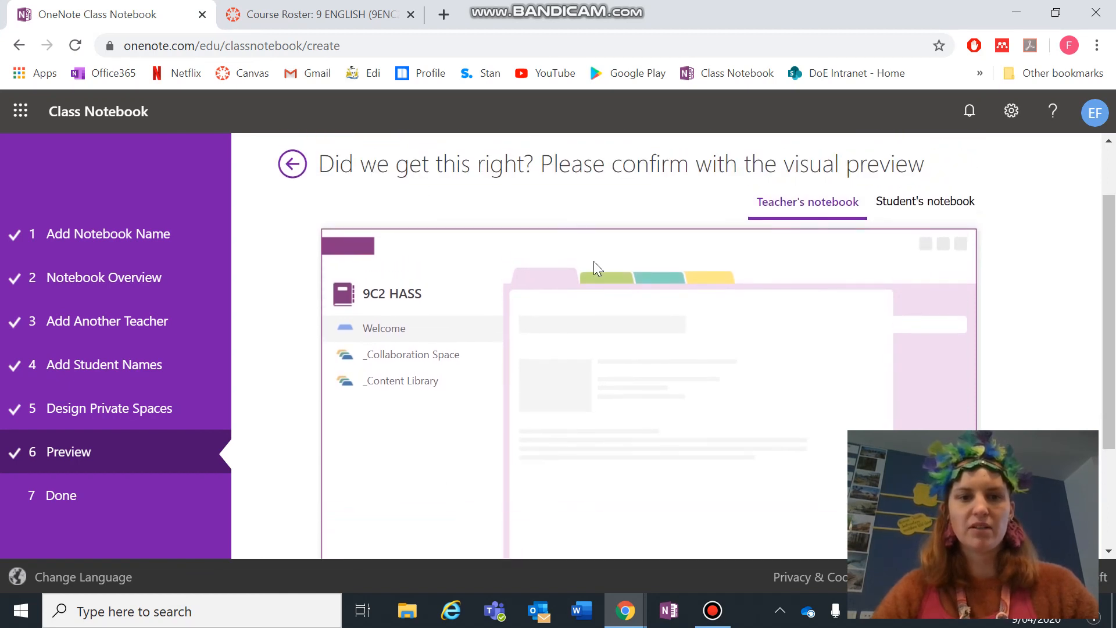
left_click(948, 200)
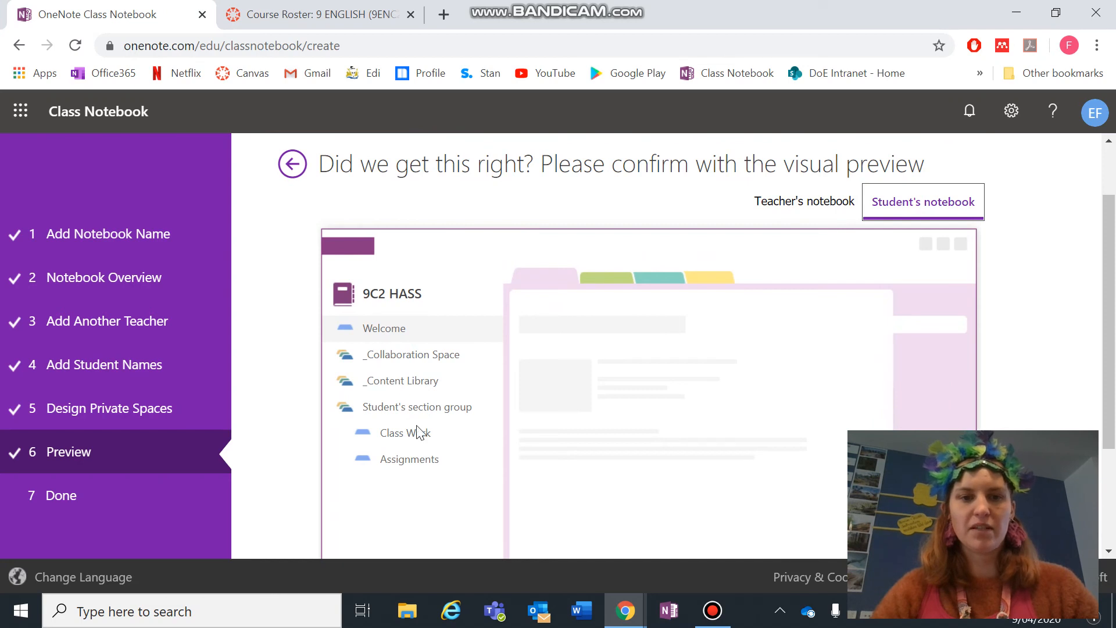
scroll(436, 486, "down", 3)
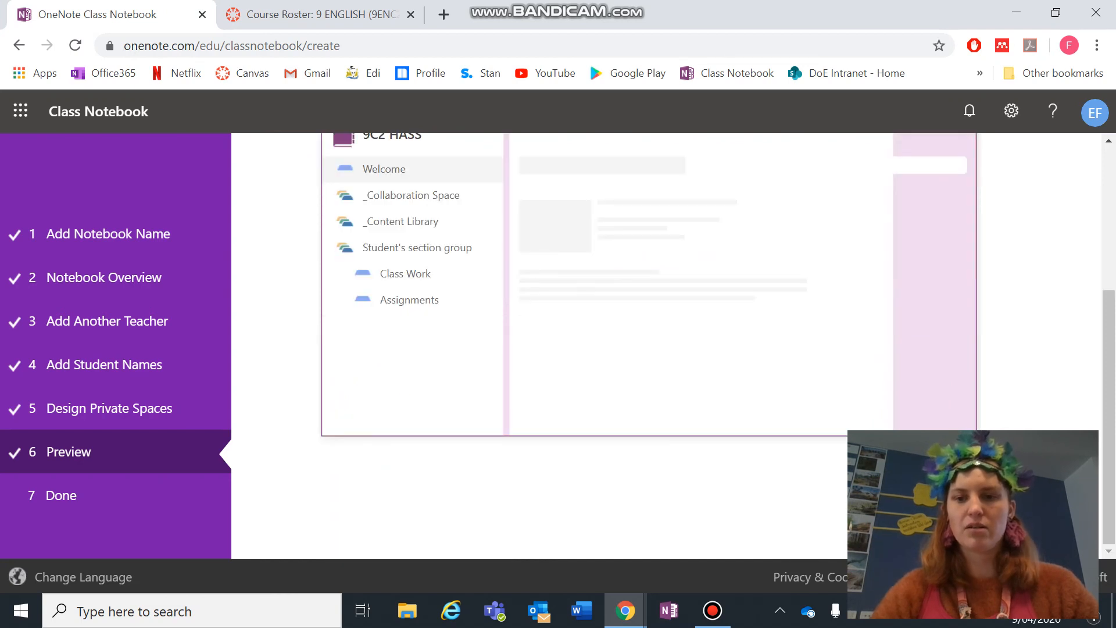
- Create the 9C2 HASS class notebook and open it in OneNote Online once ready
left_click(939, 482)
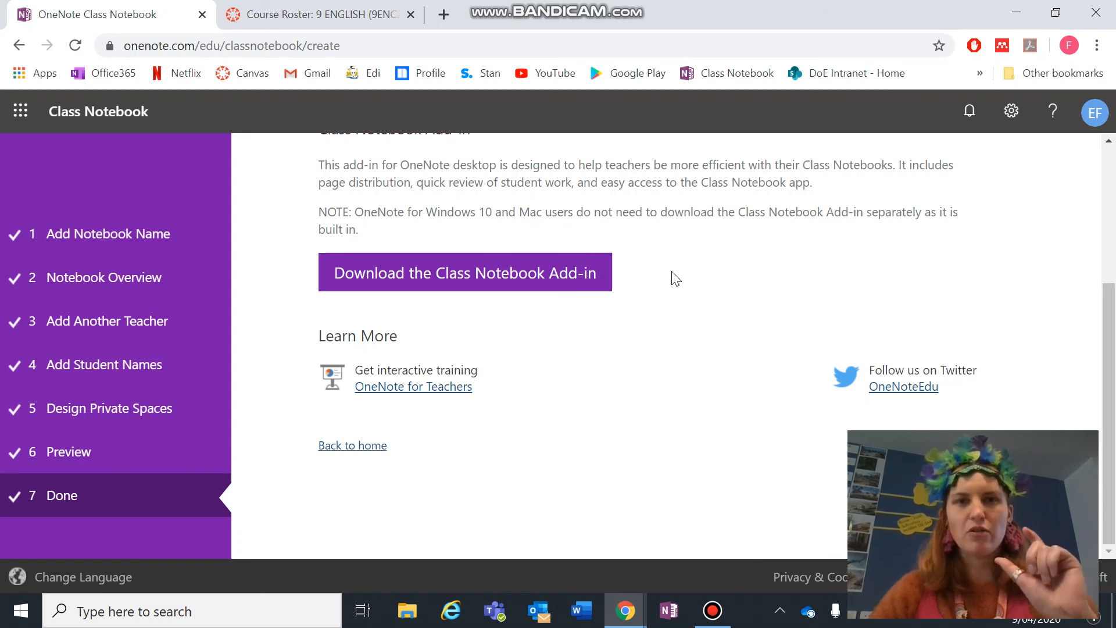
scroll(674, 278, "up", 4)
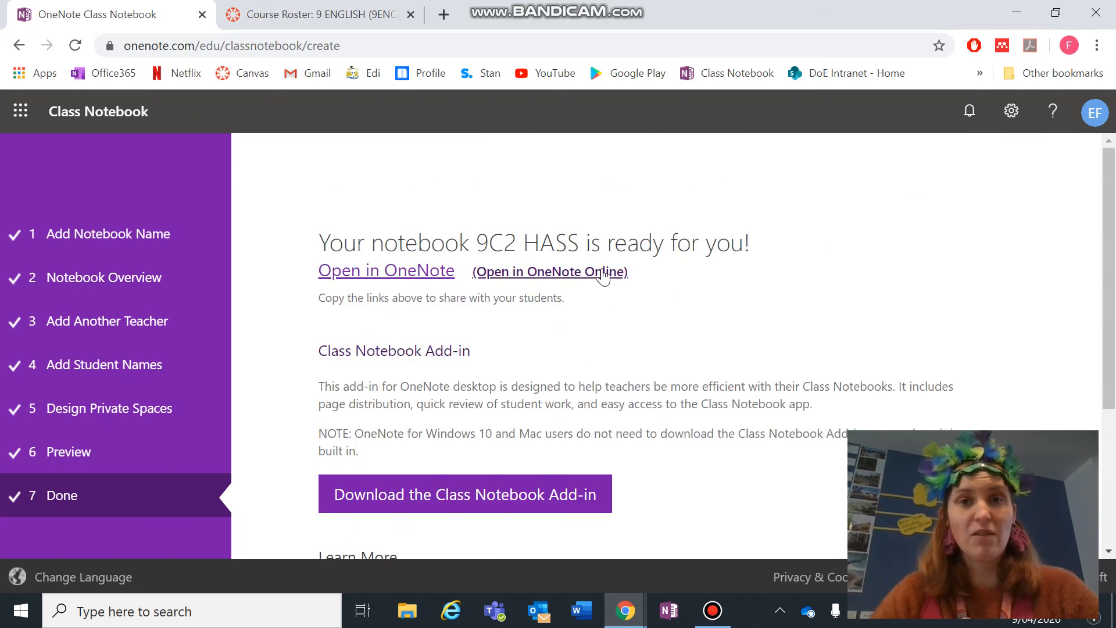
left_click(603, 272)
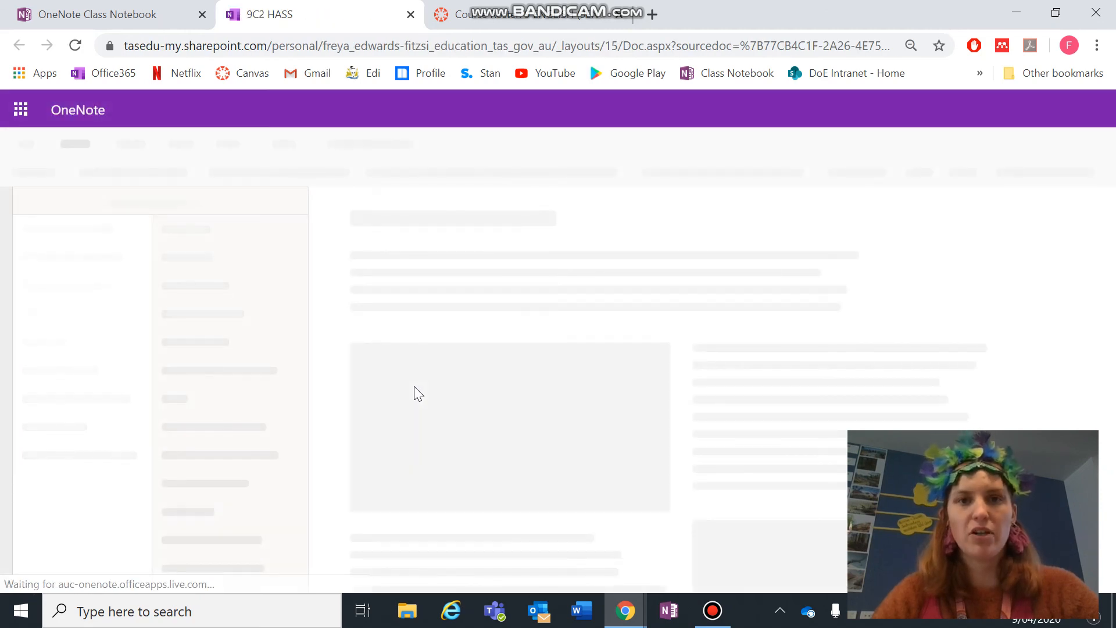
- Switch from the loaded OneNote Online notebook to the Bandicam recorder window
key("alt+Tab")
key("Tab")
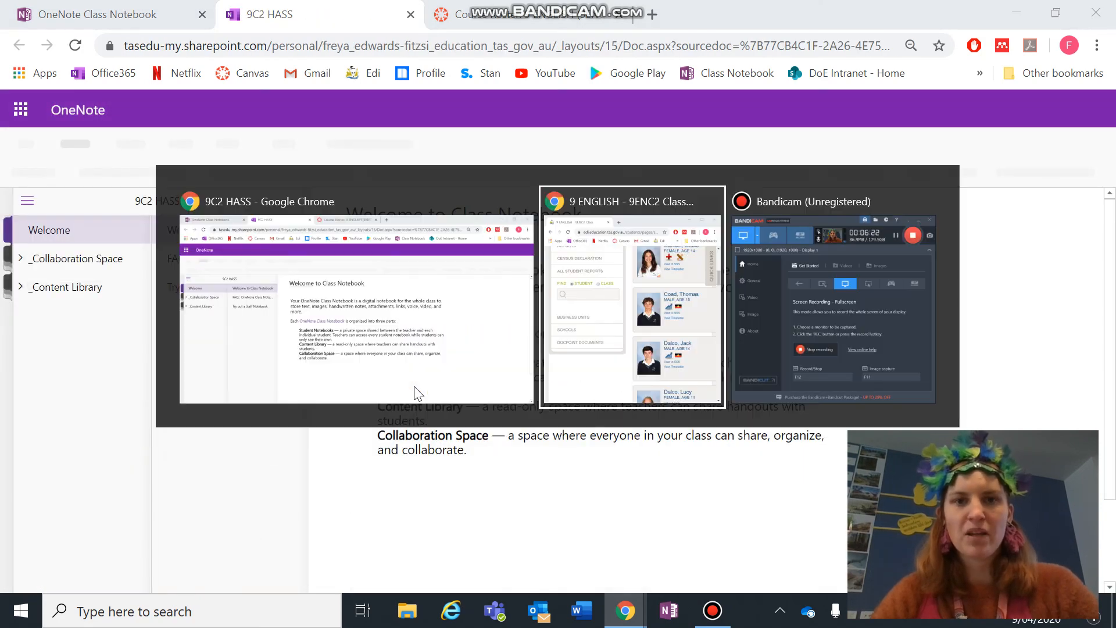